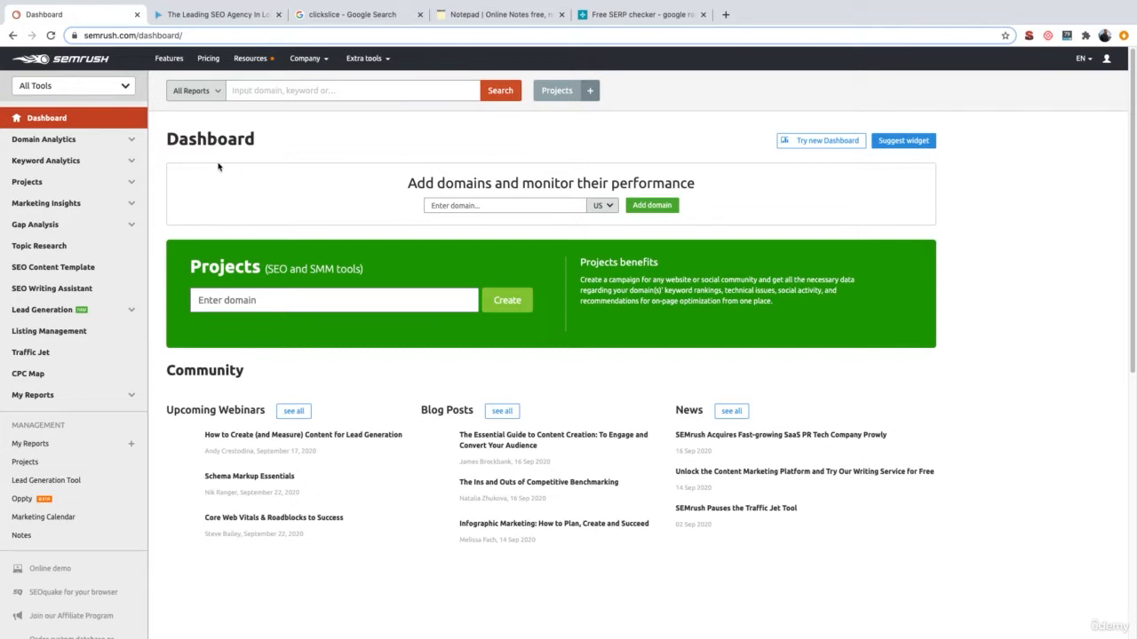
click(102, 183)
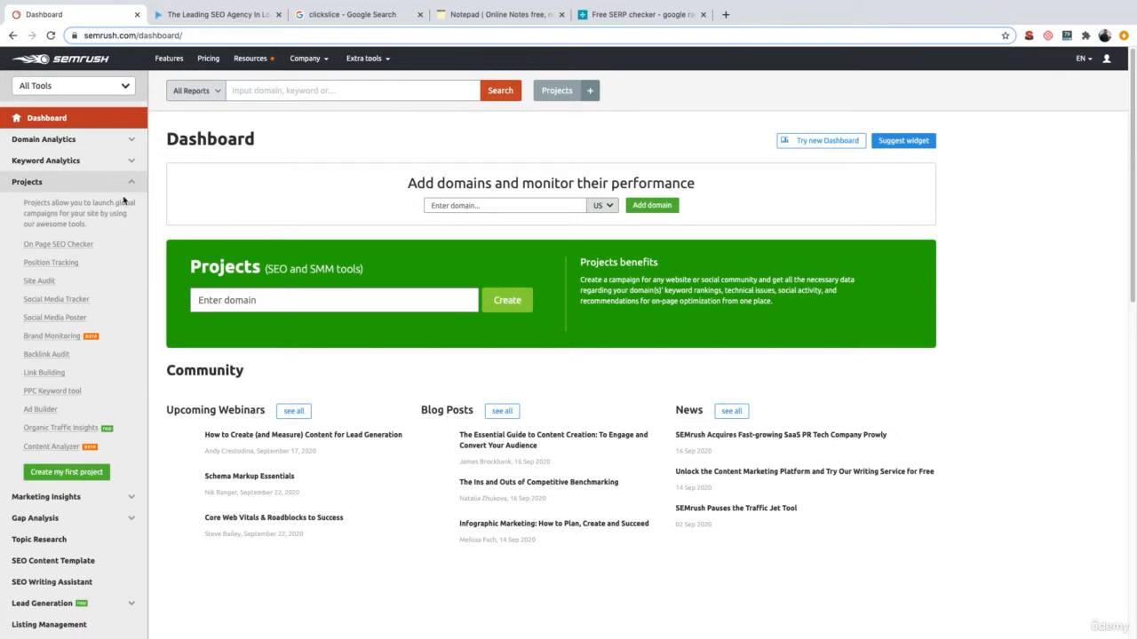
click(53, 263)
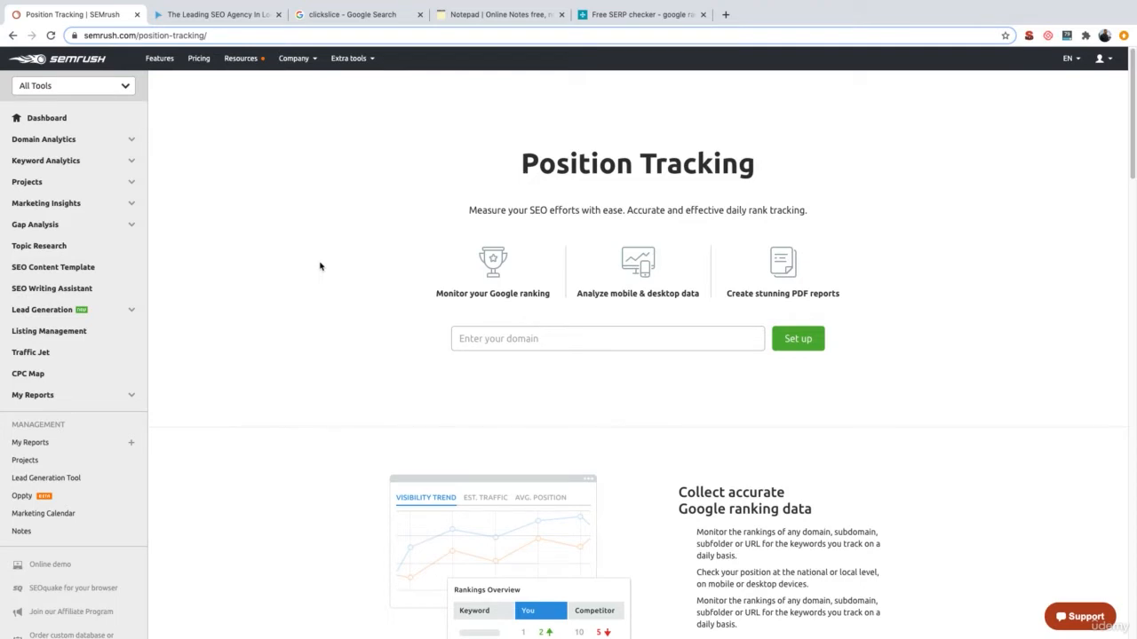
click(495, 339)
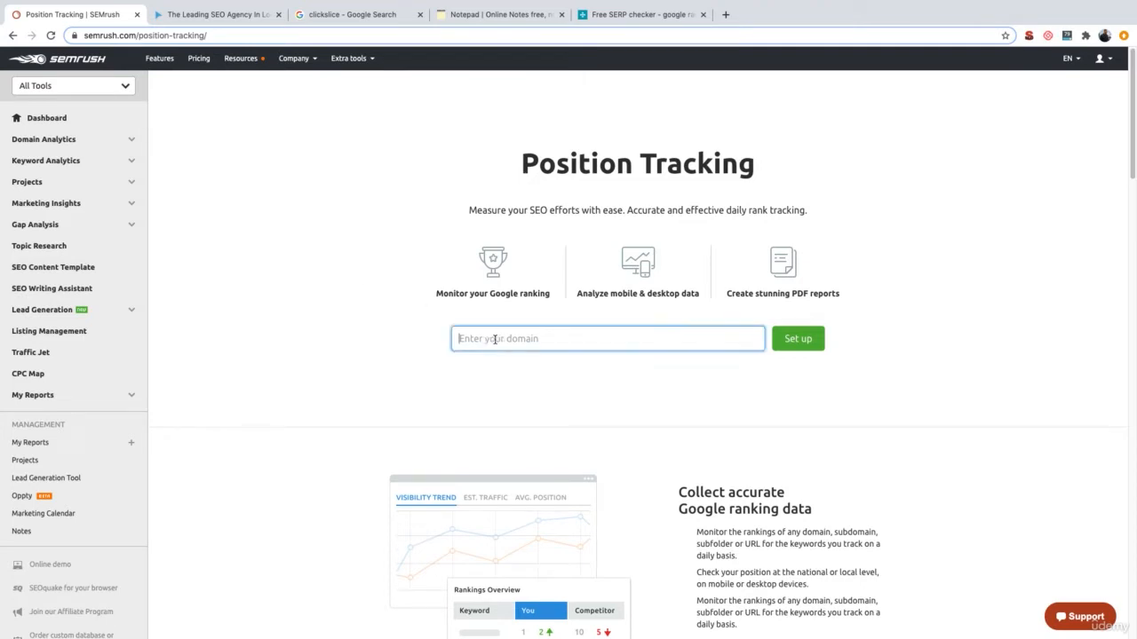
text(https://www.clickslice.co.uk/)
click(495, 378)
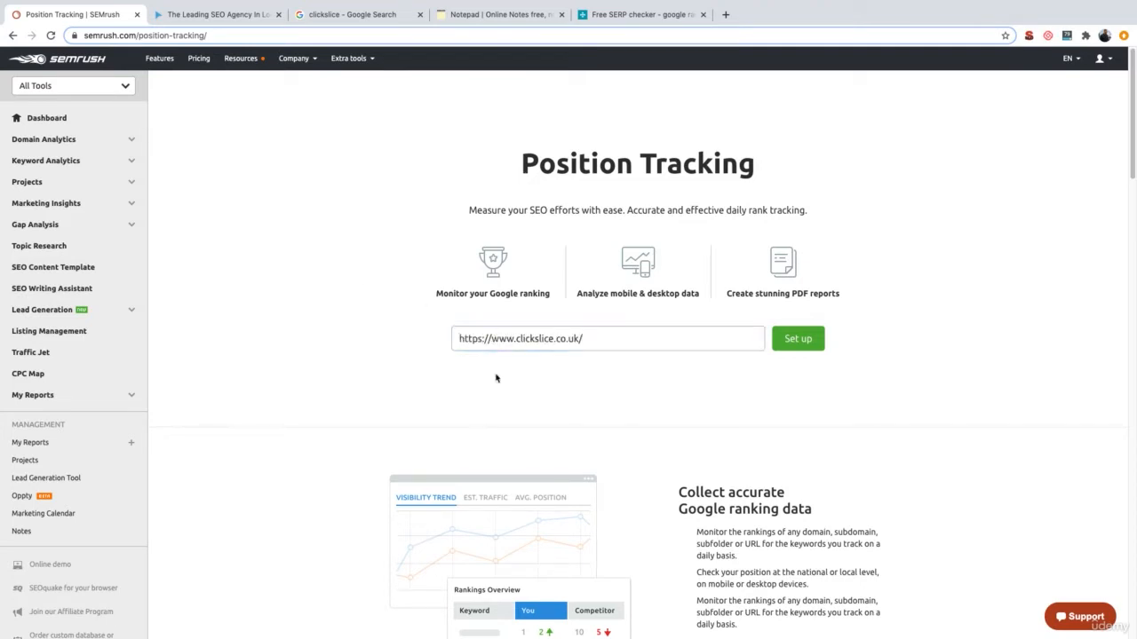
click(605, 342)
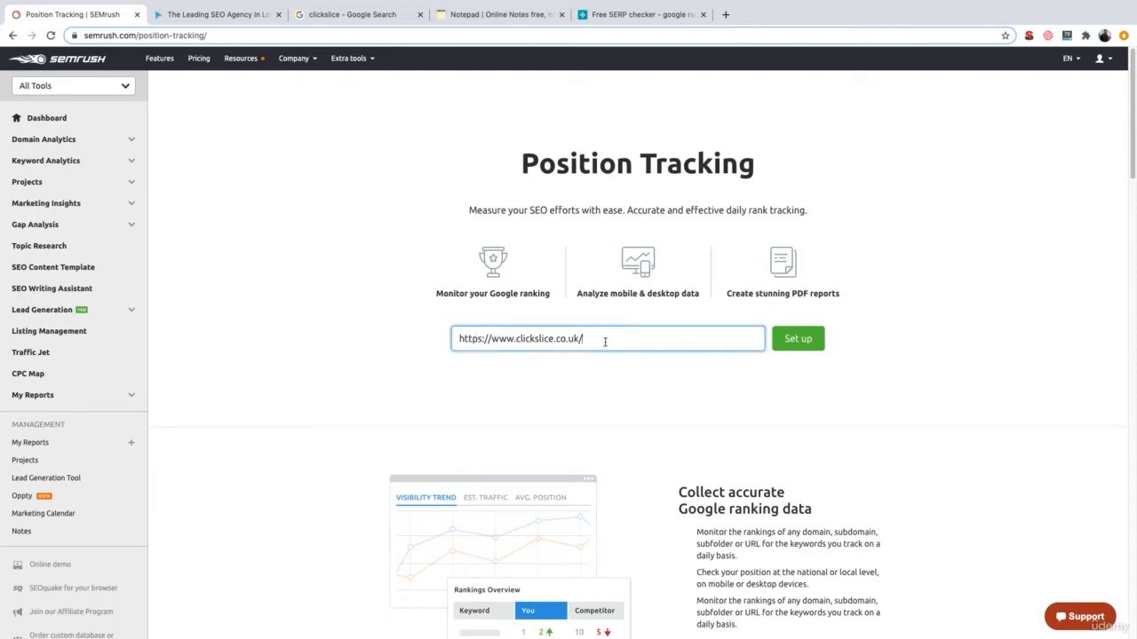
text(sa)
key(BackSpace)
text(about)
key(BackSpace)
key(BackSpace)
key(BackSpace)
key(BackSpace)
- Start the tracking setup for the entered domain and set the campaign location to London, England, United Kingdom
click(807, 345)
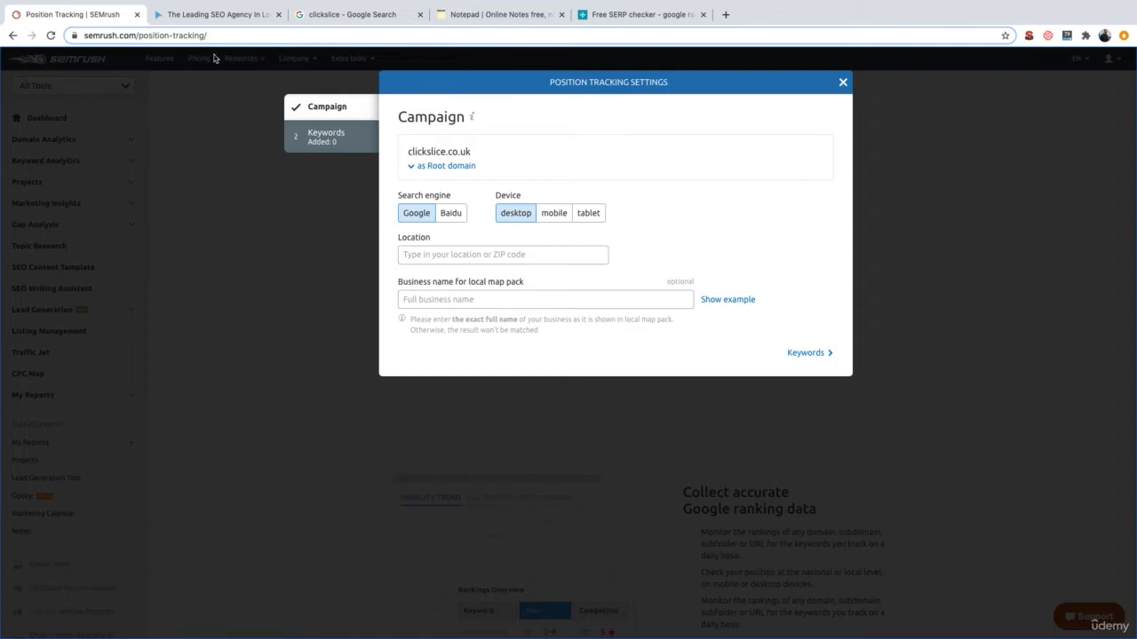
click(216, 15)
double_click(587, 328)
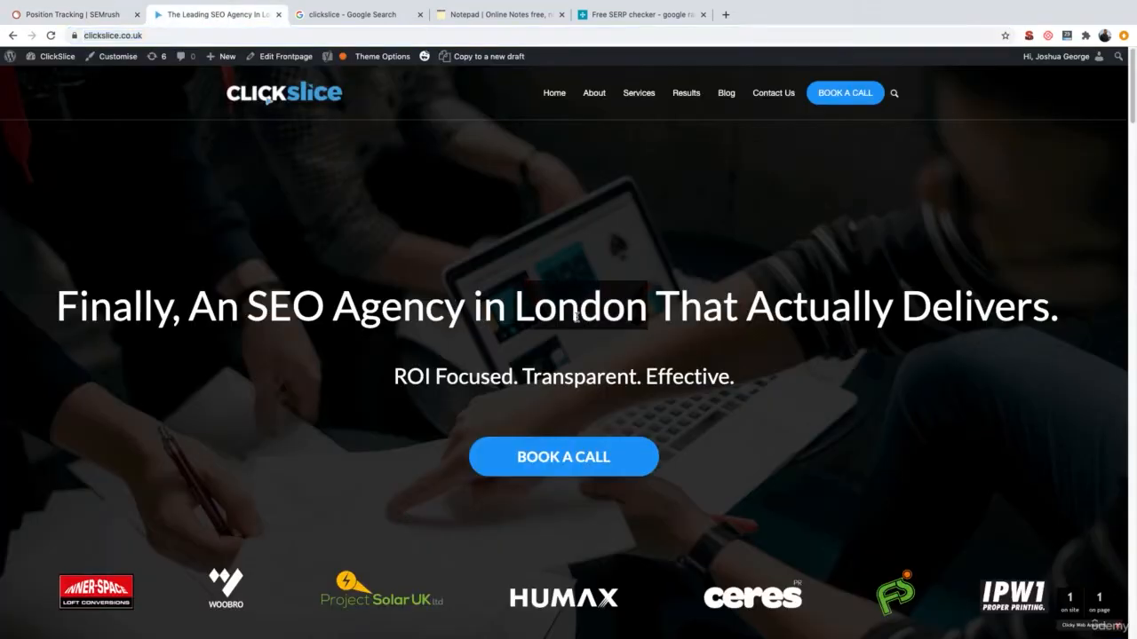
click(88, 16)
click(422, 258)
text(london)
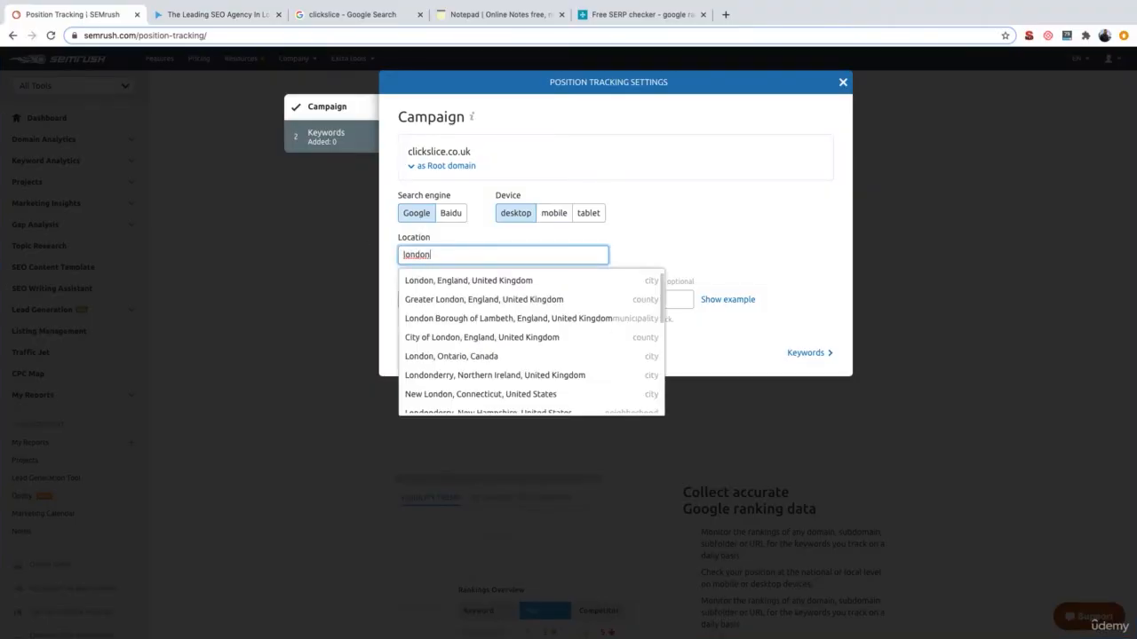
click(434, 279)
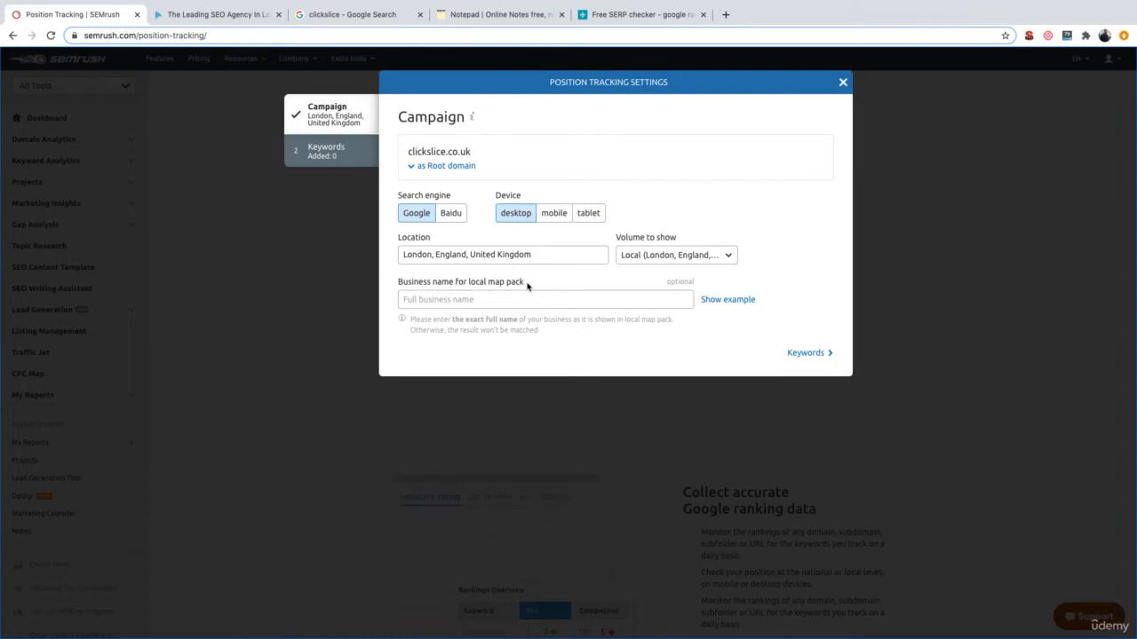
- Check the ClickSlice business listing in the Google results and choose Local (London, England, United Kingdom) as the campaign's search volume
click(374, 20)
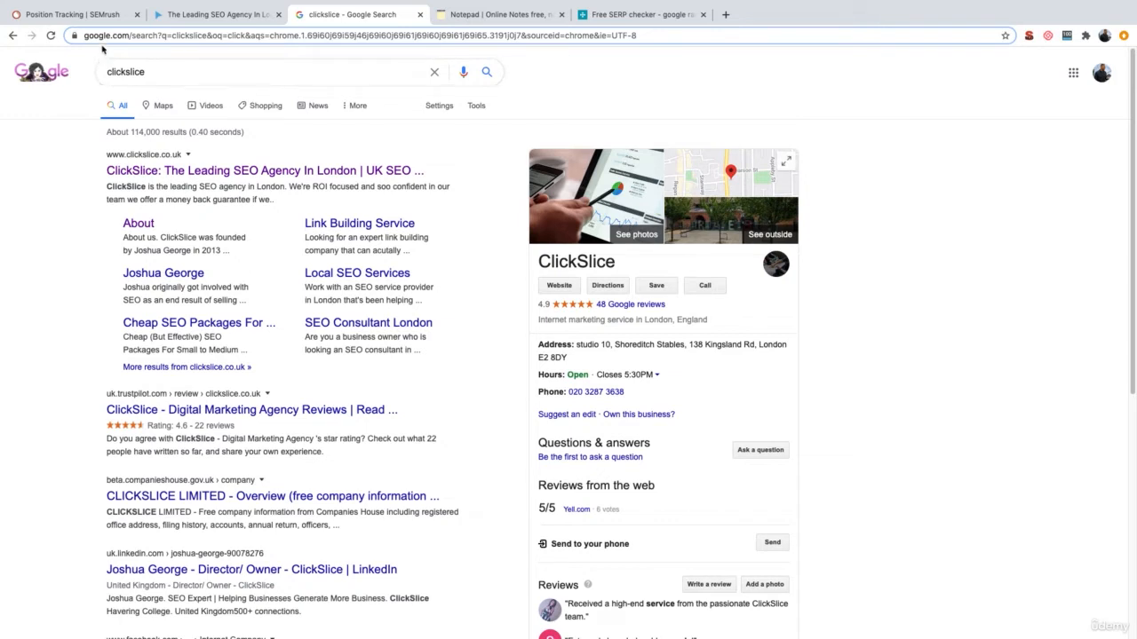
click(96, 15)
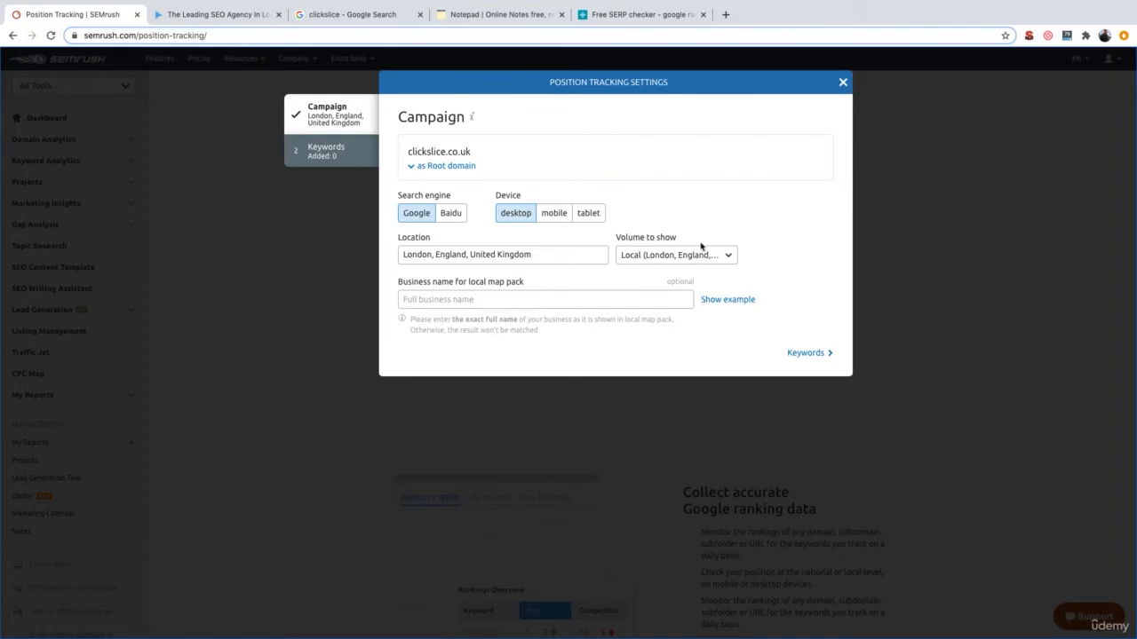
click(666, 257)
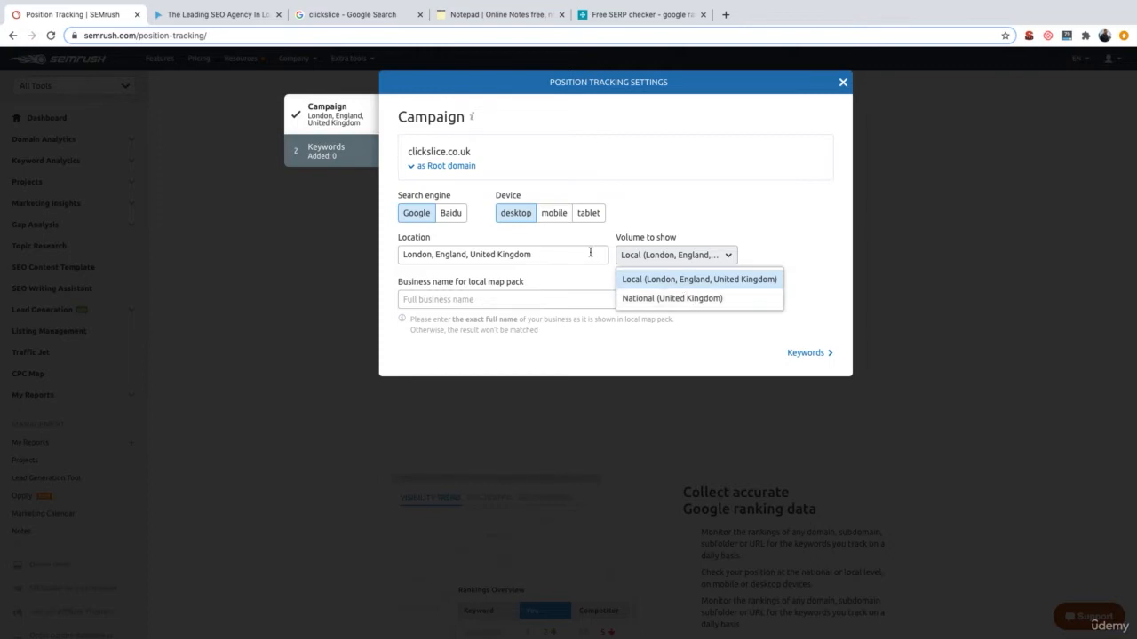
click(683, 280)
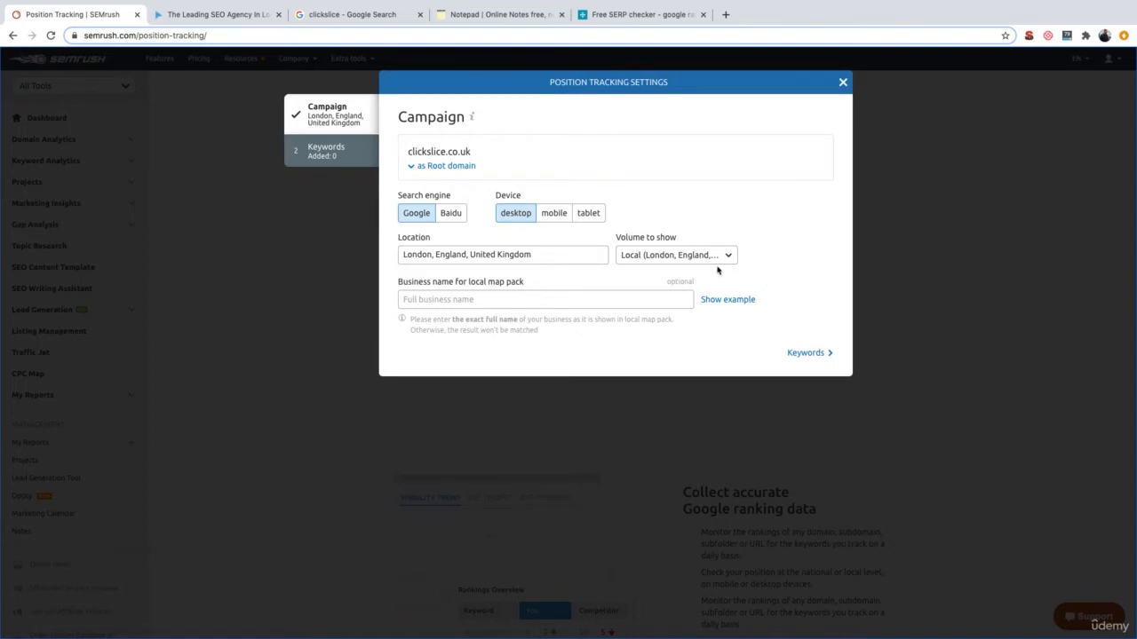
- Copy local seo services london, seo consultant london, seo expert london and seo essex from the online notepad into the campaign's keyword sandbox
click(813, 352)
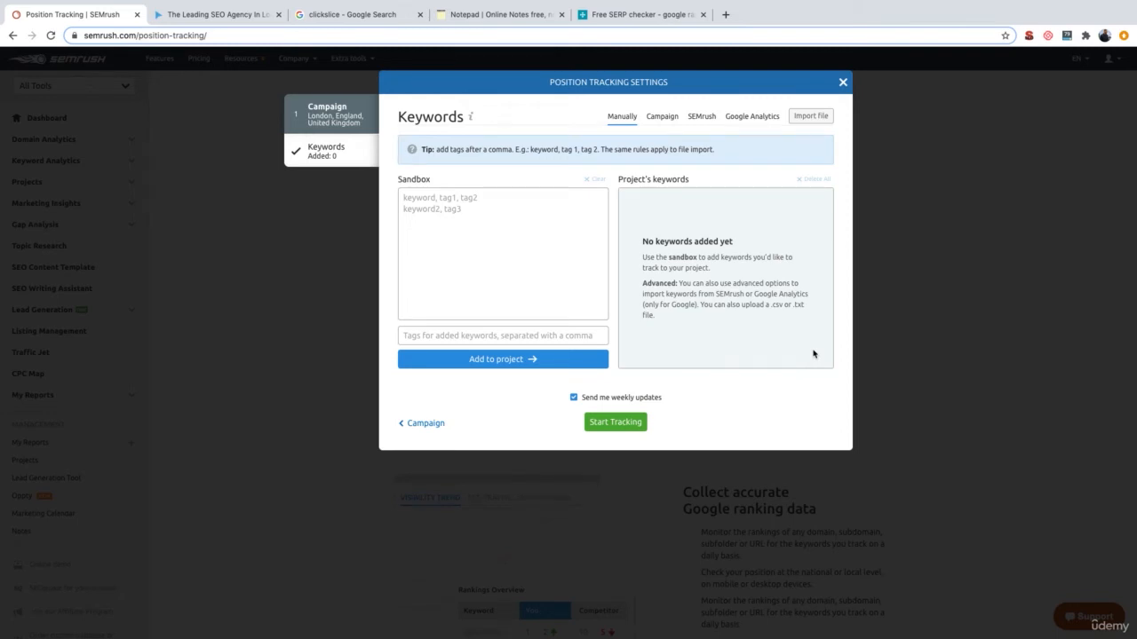
click(504, 15)
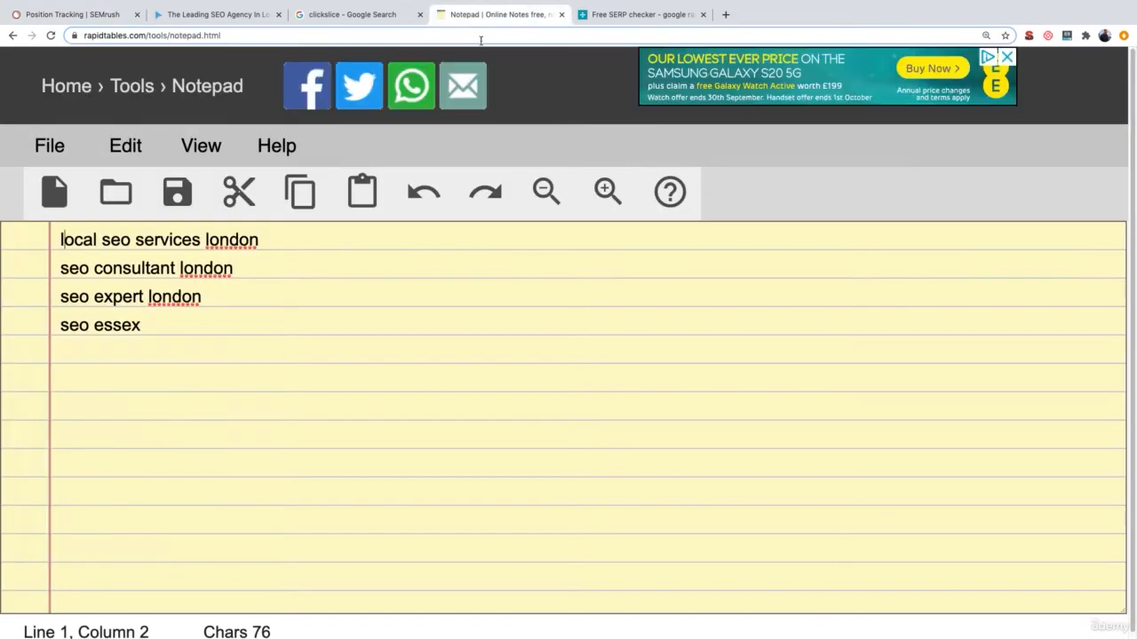
drag(259, 376, 35, 223)
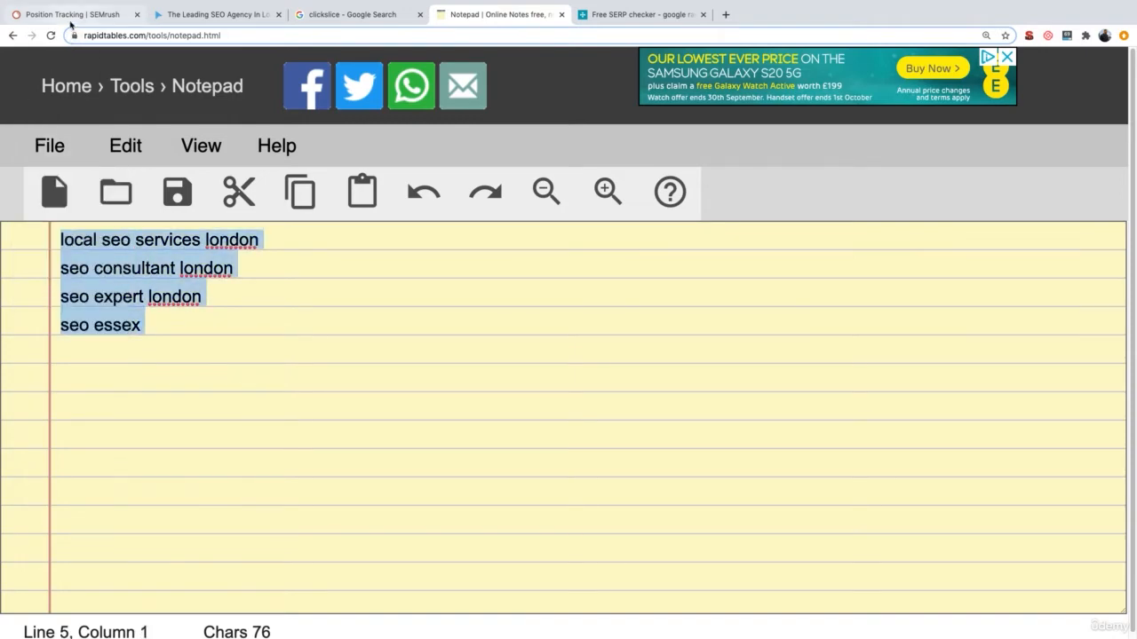
click(71, 15)
click(434, 228)
text(local seo services london seo consultant london seo expert london seo essex)
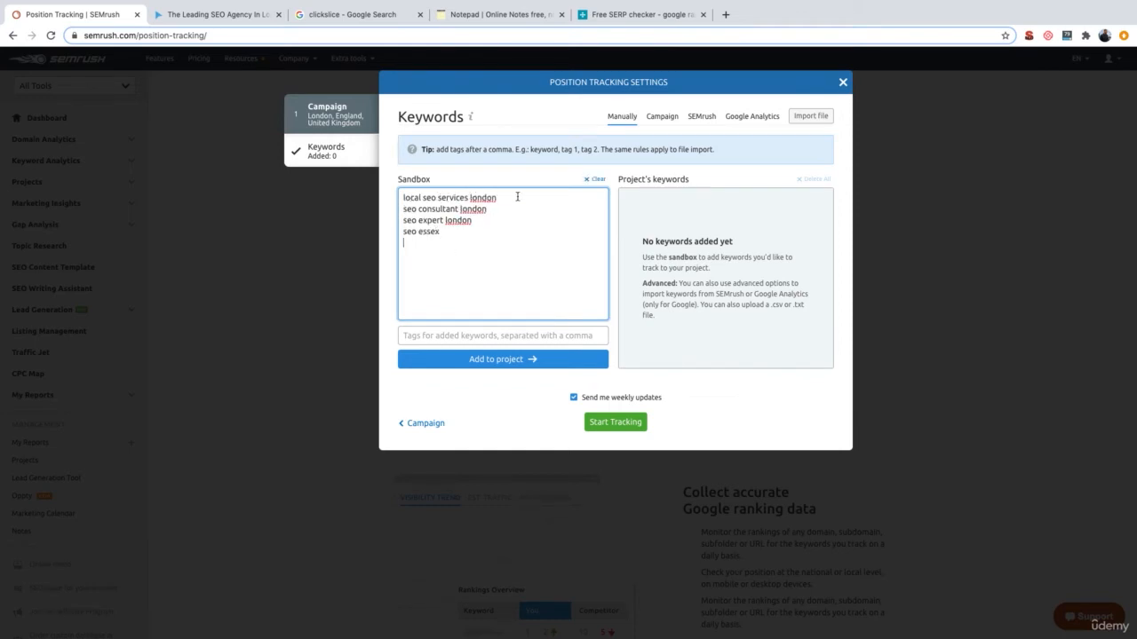
- Add the sandbox keywords to the project and start tracking
click(487, 200)
double_click(486, 201)
click(530, 360)
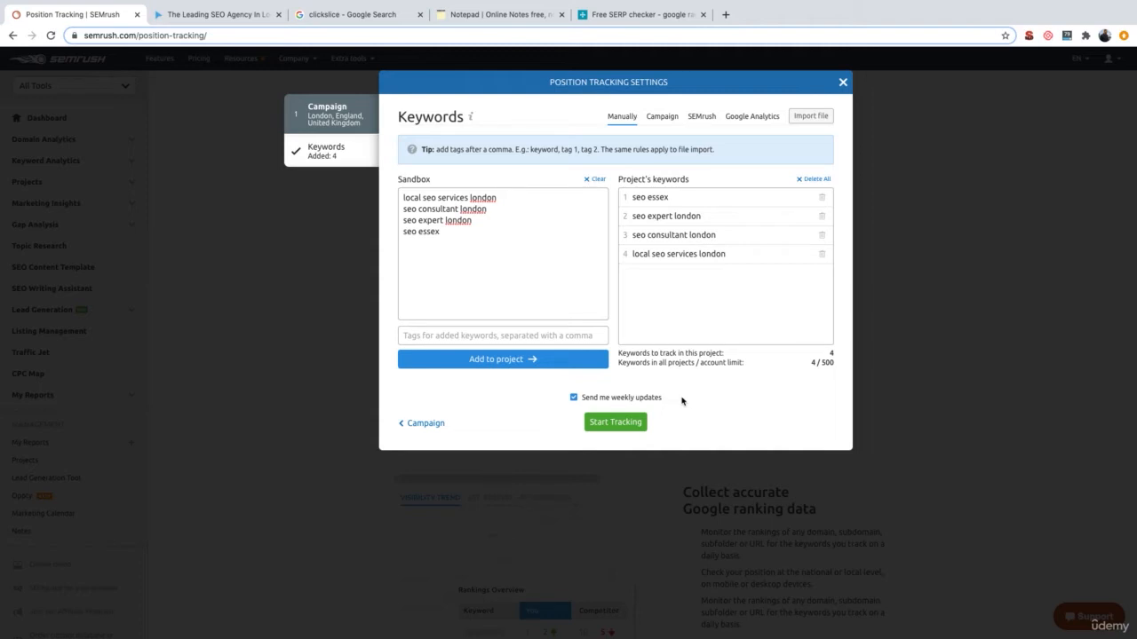
click(616, 423)
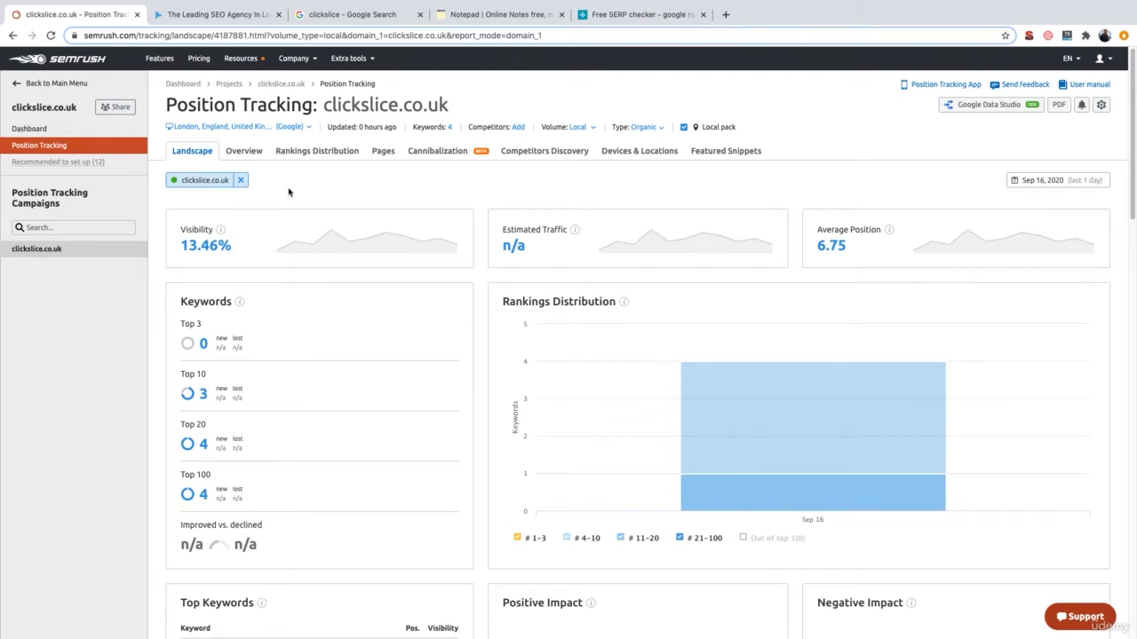
- Open the campaign's Overview report and examine each keyword's position in the Rankings Overview table
click(247, 153)
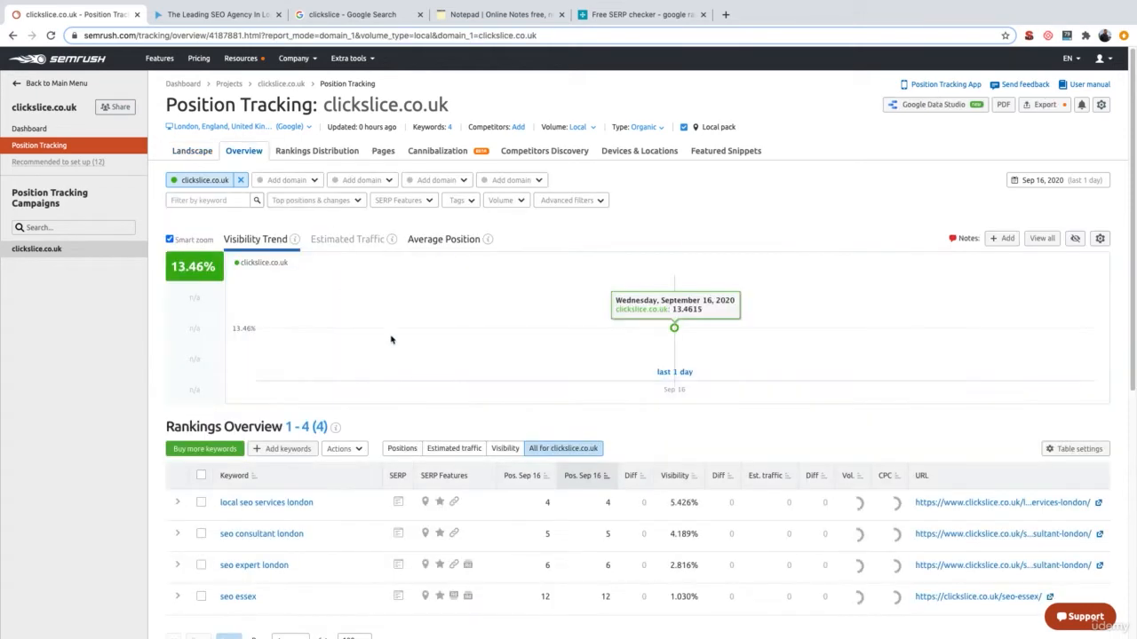
scroll(391, 338, down, 1)
scroll(434, 518, down, 4)
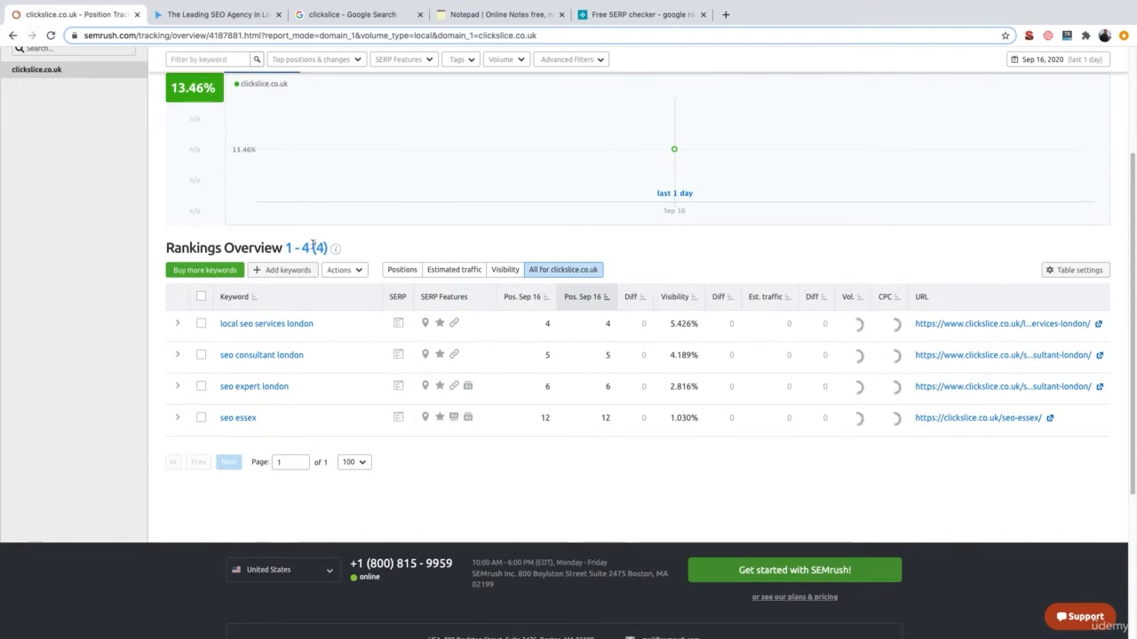
scroll(354, 346, down, 1)
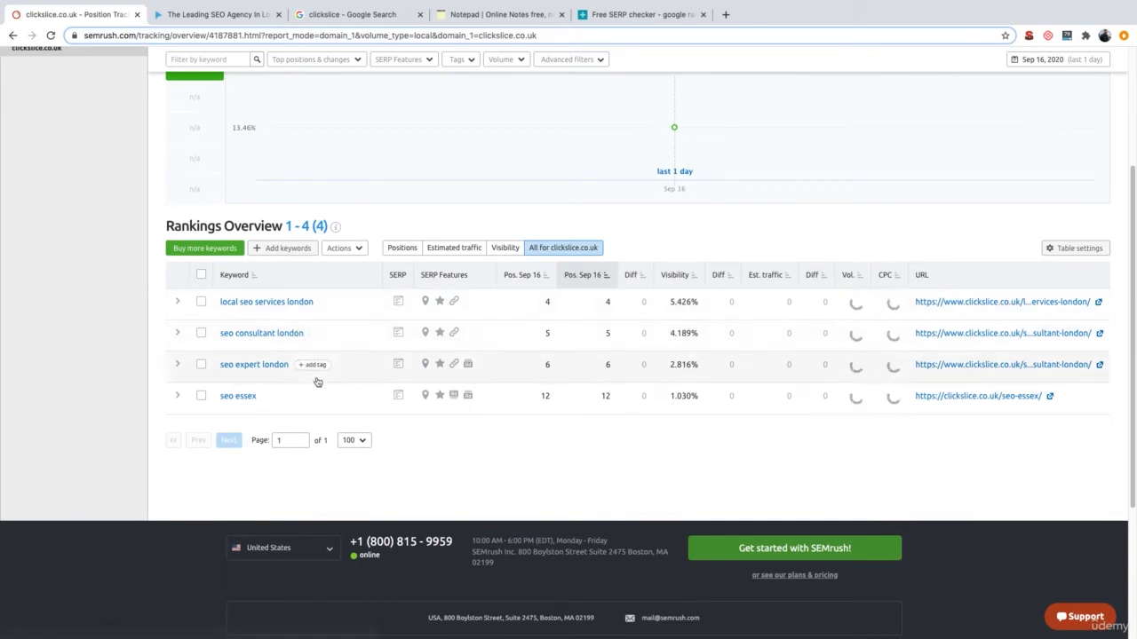
mouse_move(607, 300)
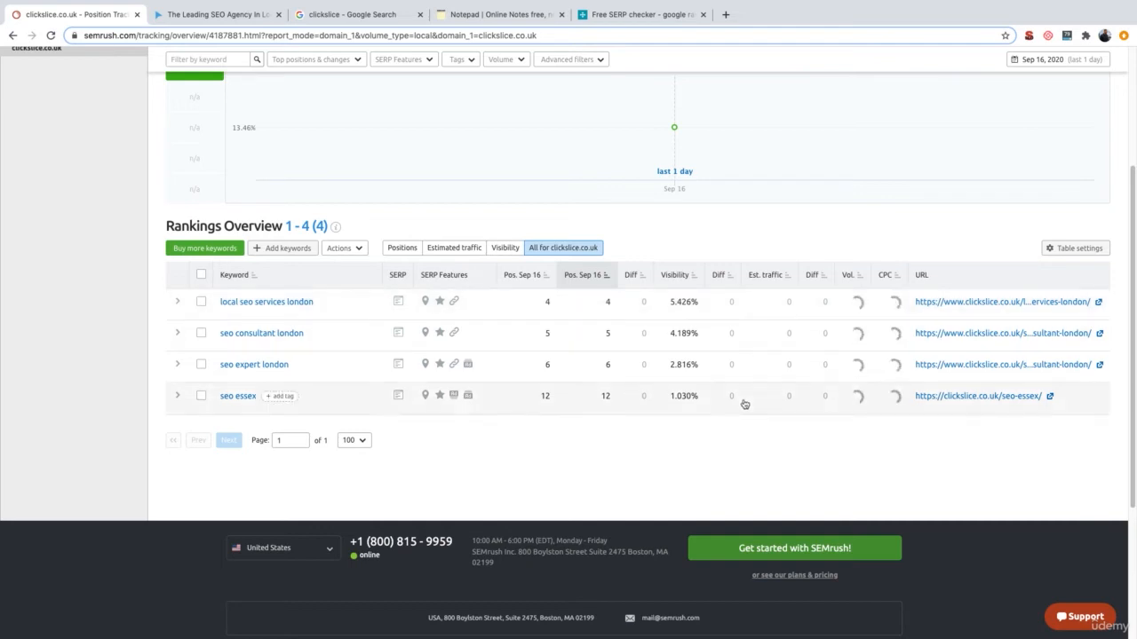
mouse_move(605, 396)
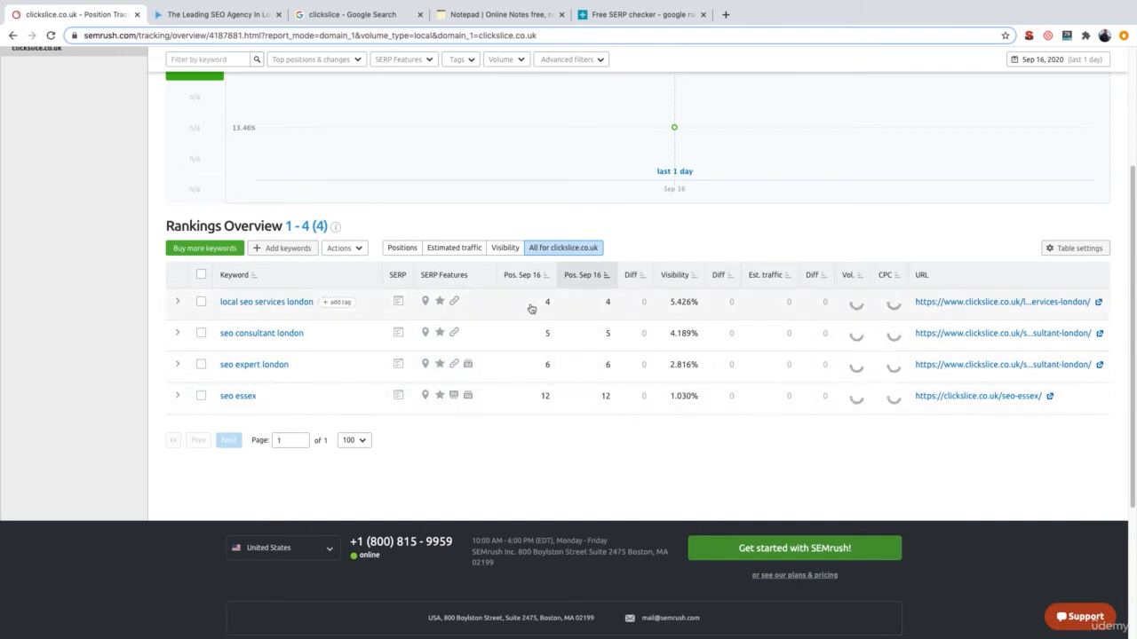
mouse_move(548, 334)
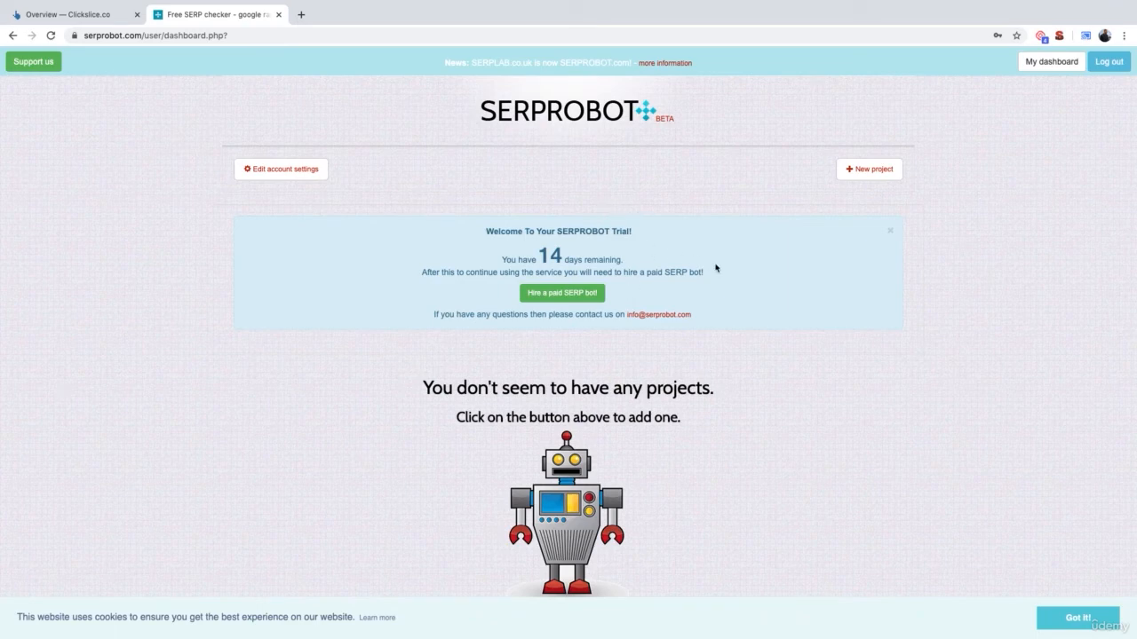
- Switch to SERPROBOT and create a new project named ClickSlice for the domain clickslice.co.uk
click(876, 172)
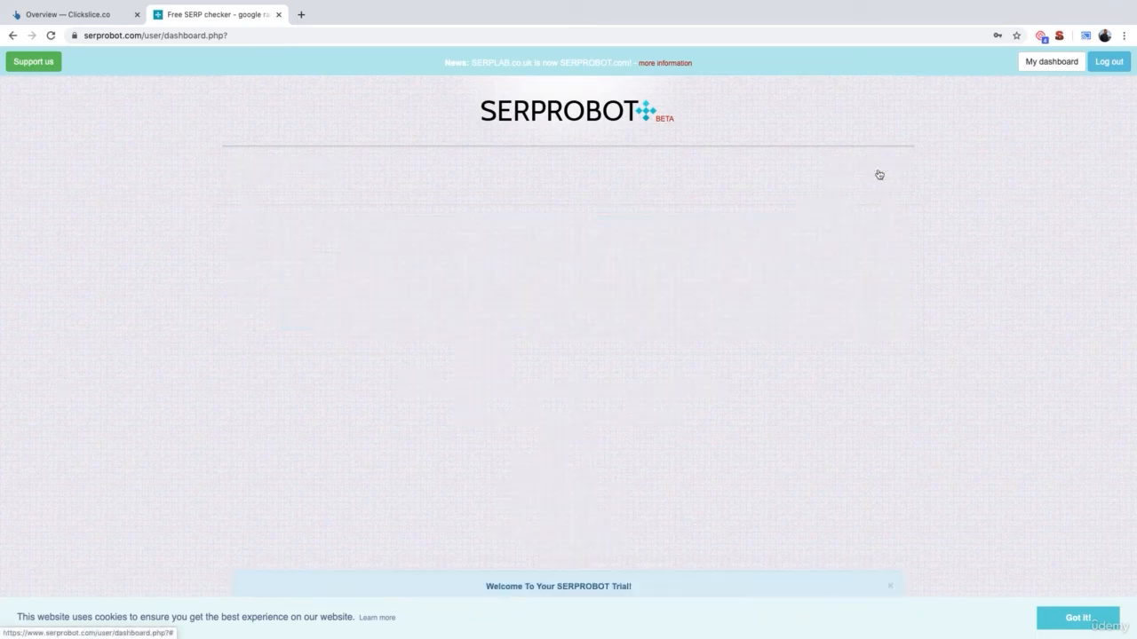
click(524, 203)
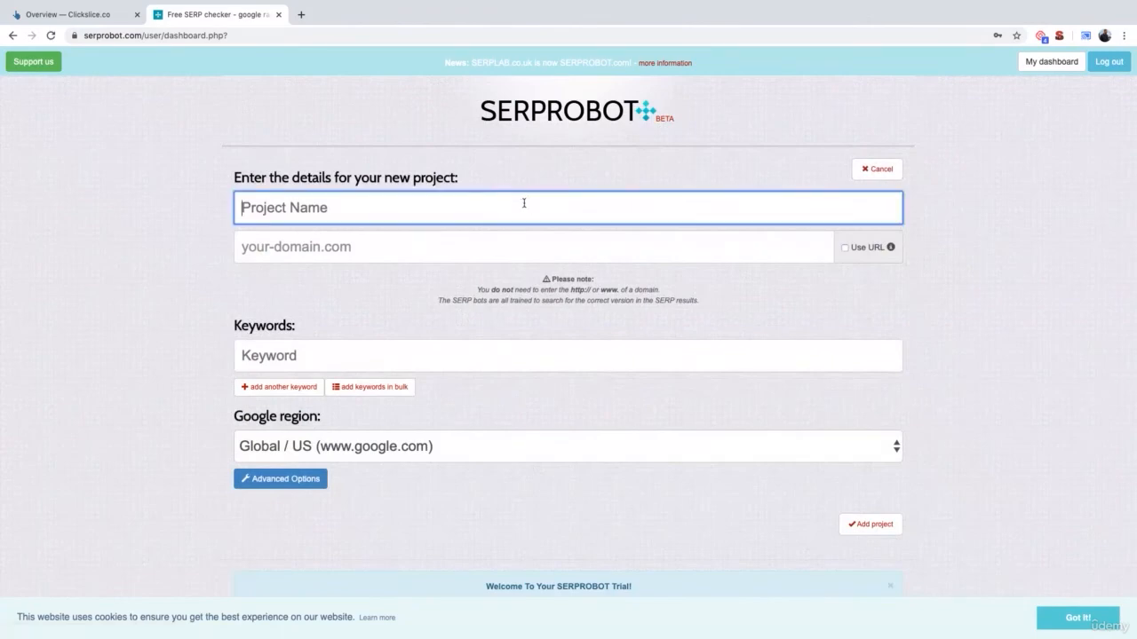
text(ClickSlice)
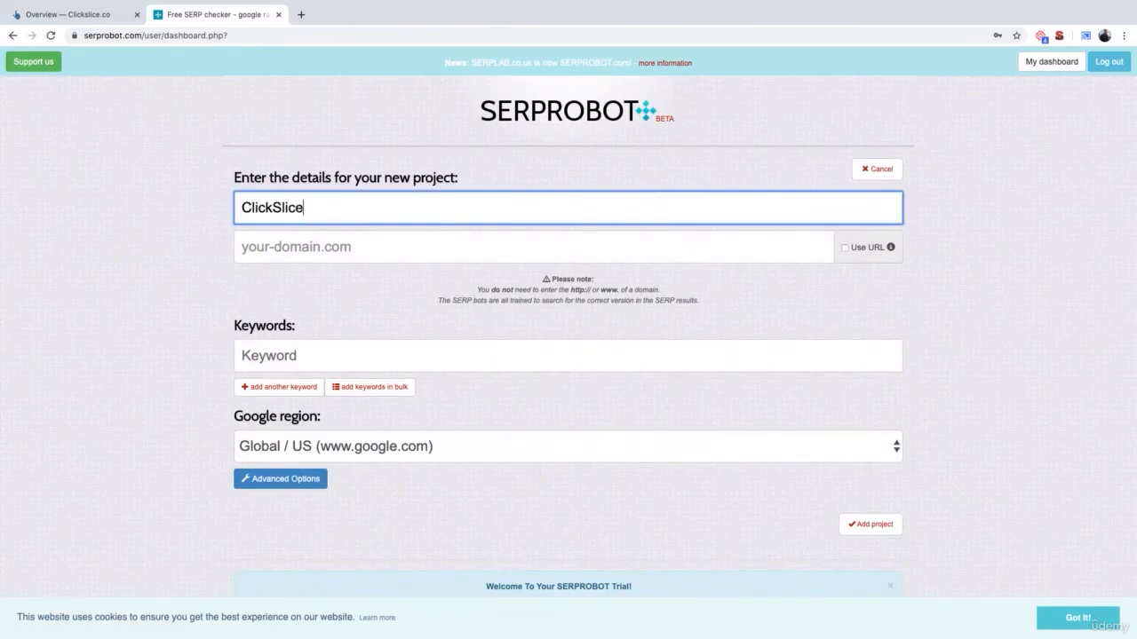
click(509, 246)
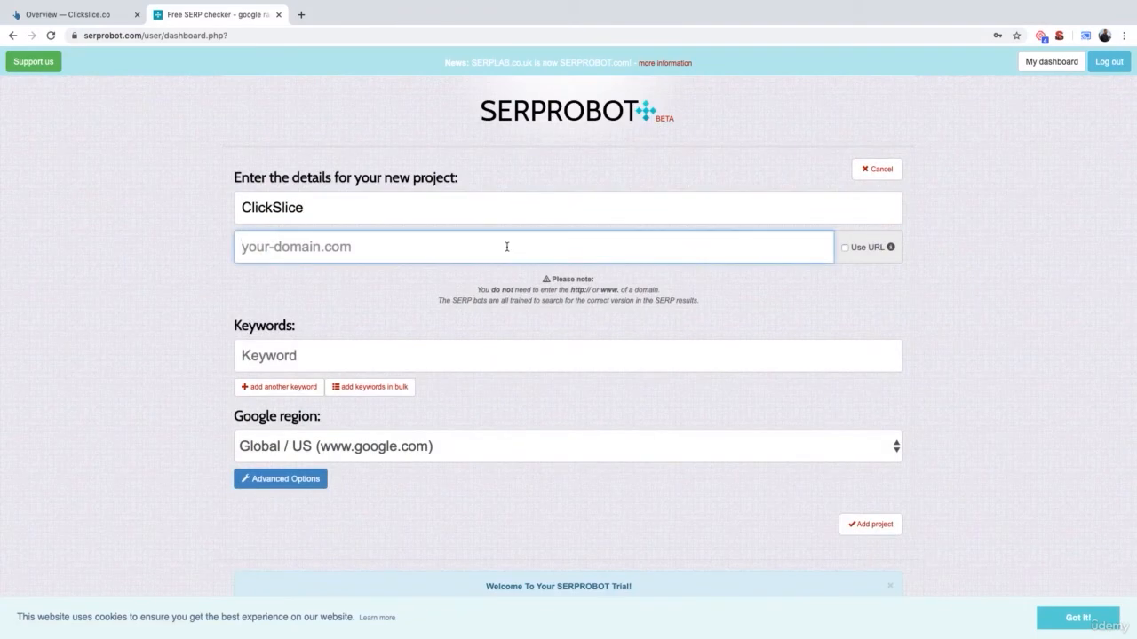
text(clickslice.co.uk)
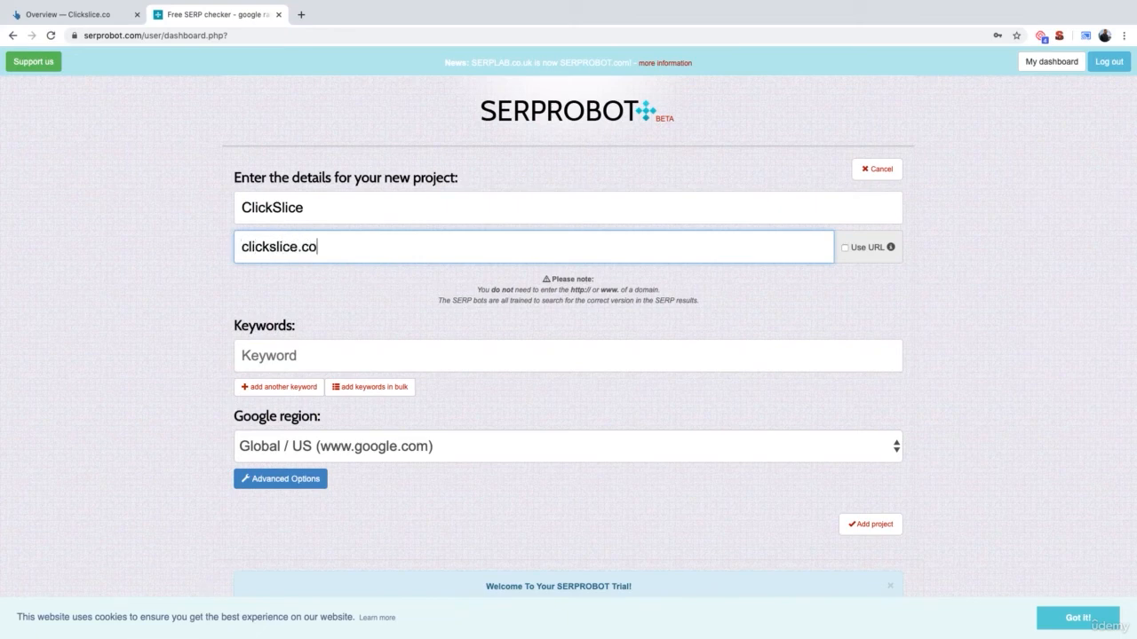
- Enter seo consultant london, seo services london and local seo services london as three separate keywords for the new project
click(376, 354)
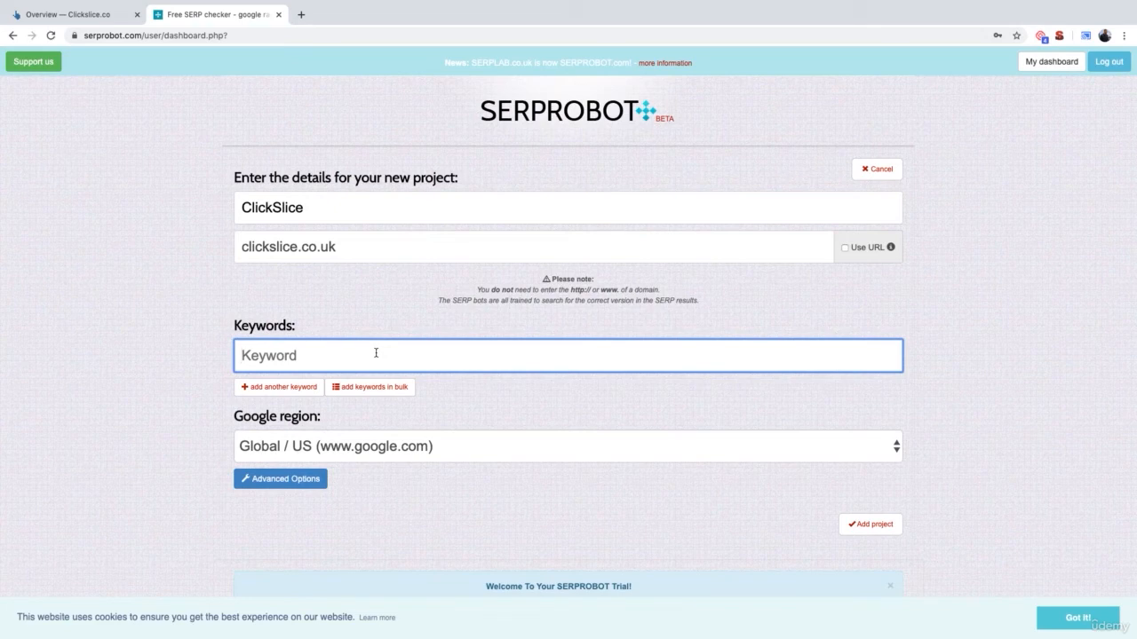
text(seo consultant london)
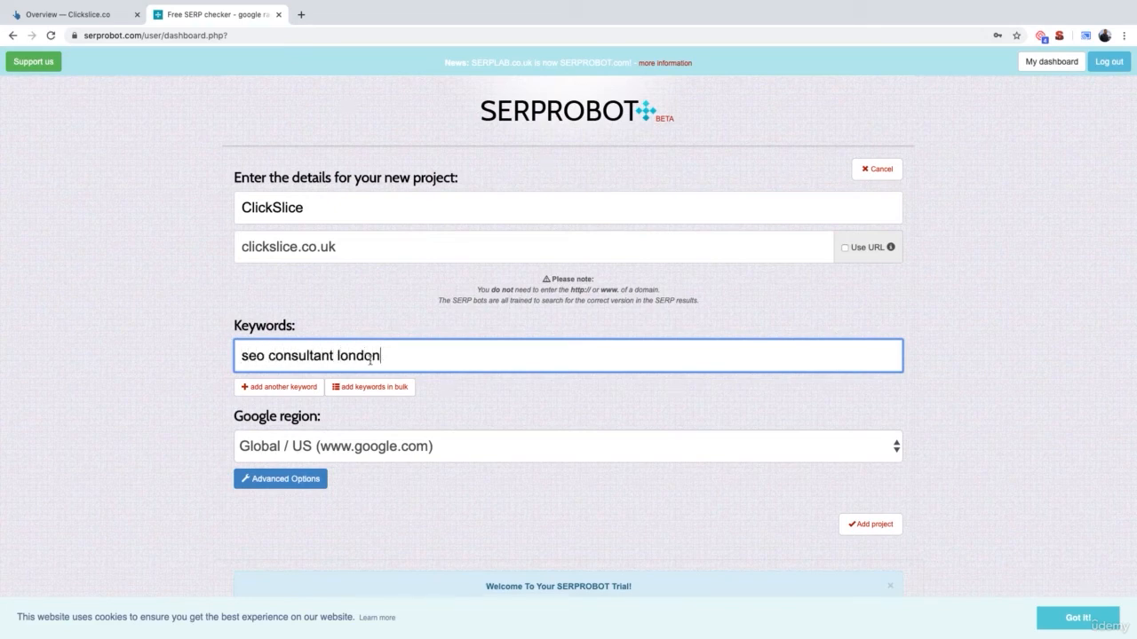
click(266, 386)
click(293, 391)
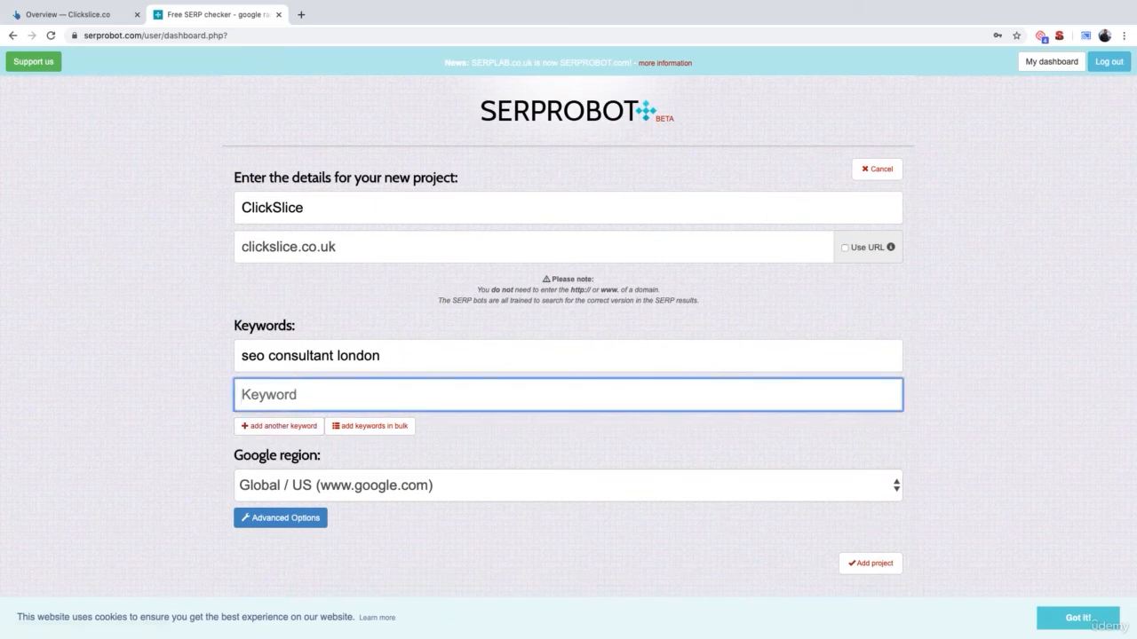
text(seo services london)
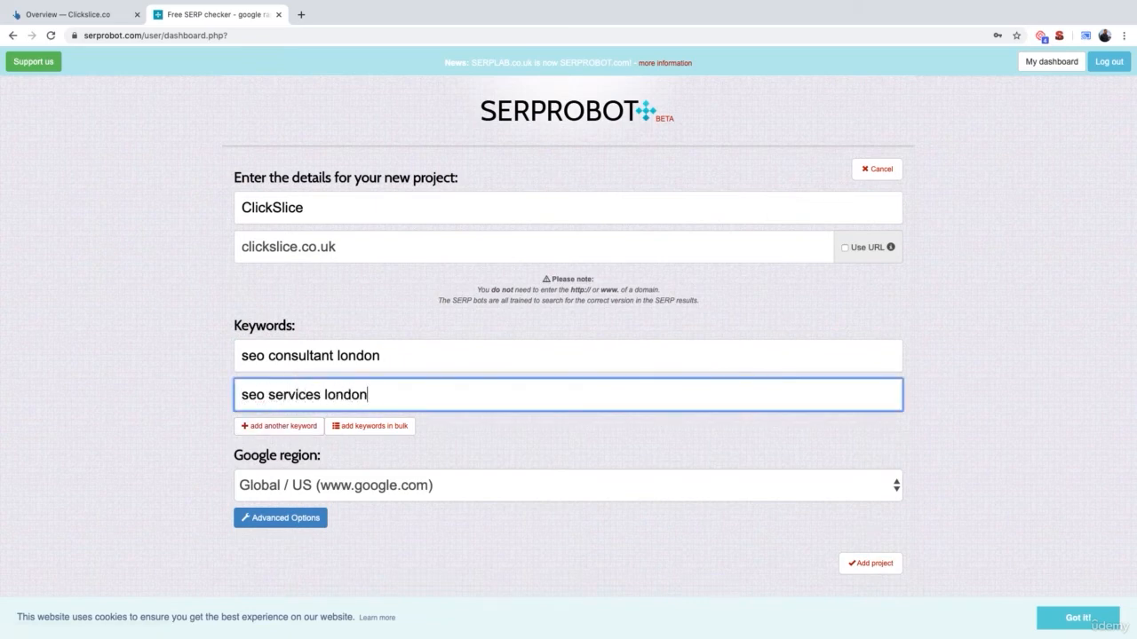
click(279, 426)
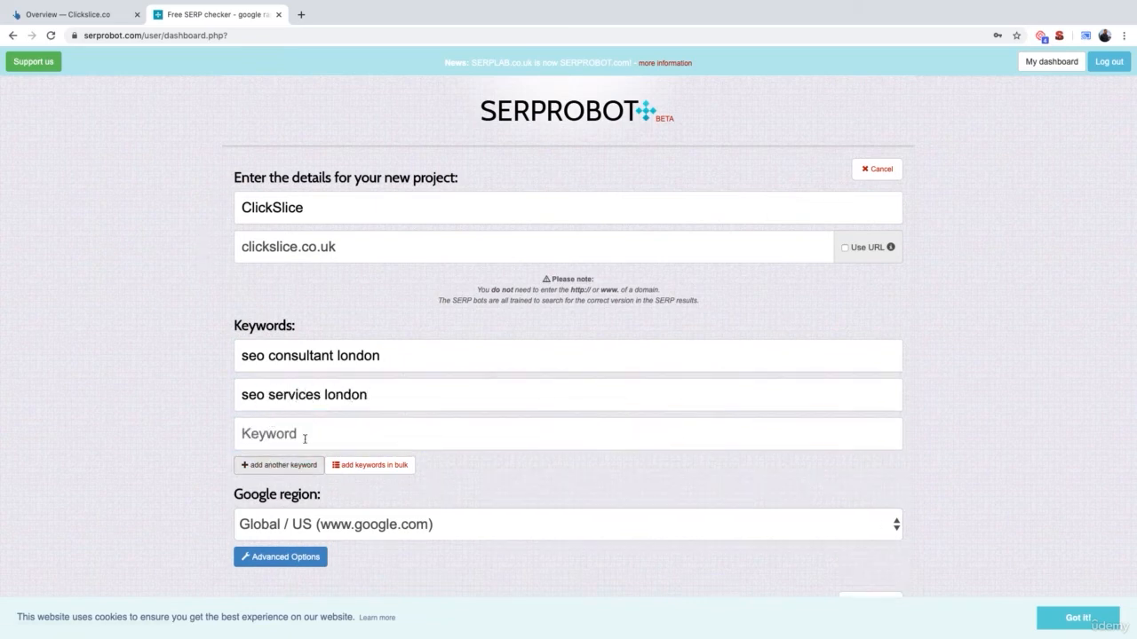
click(304, 438)
text(local seo )
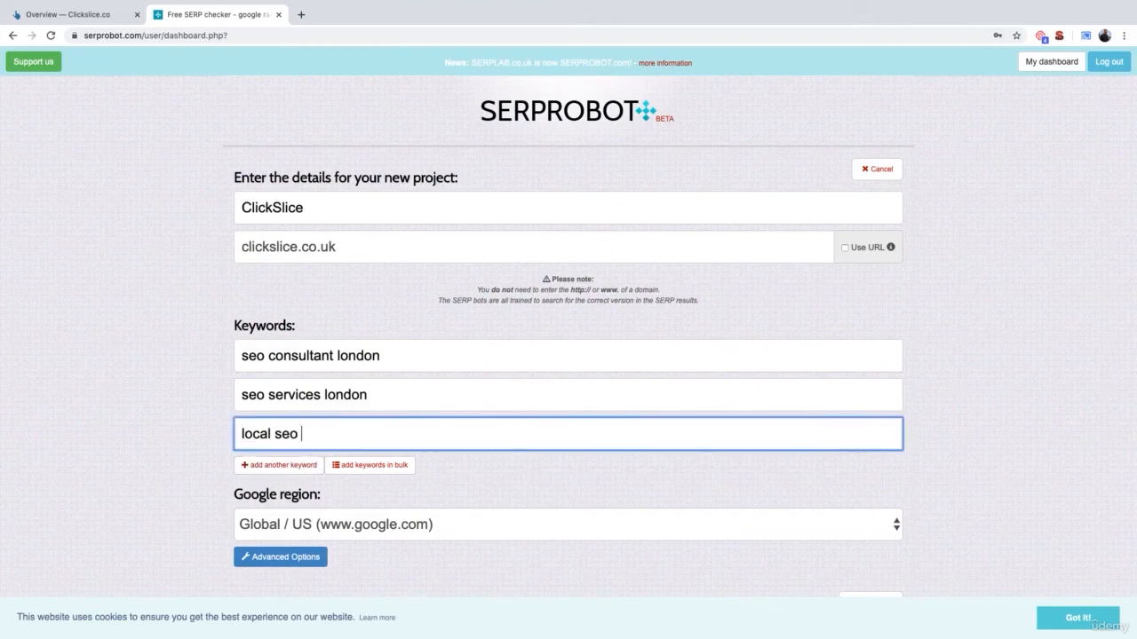
text(services londo)
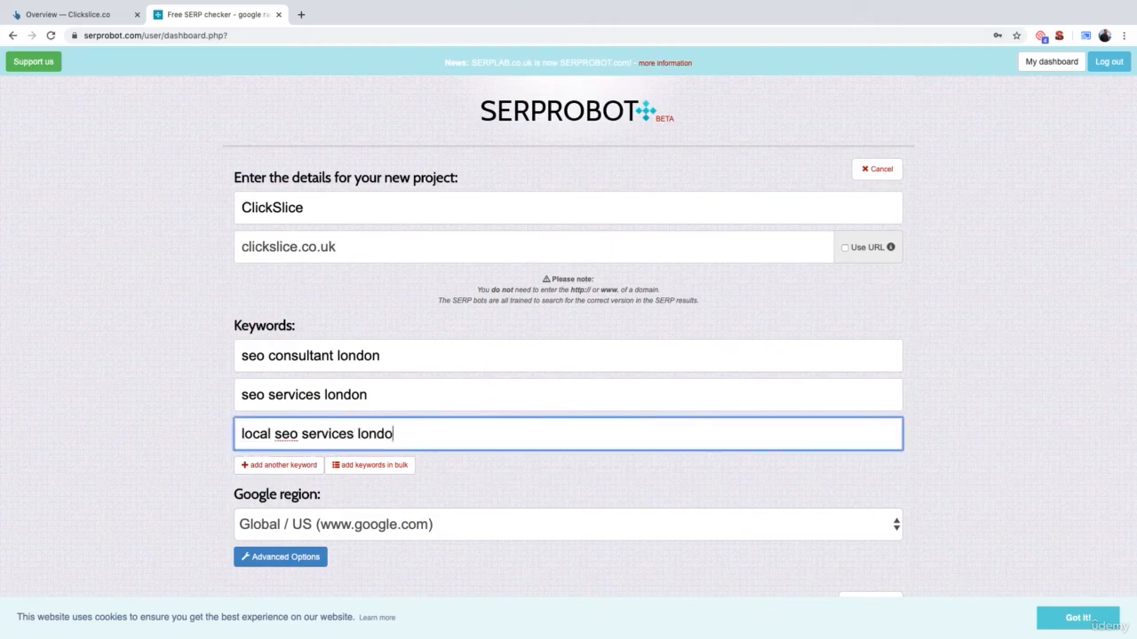
text(n)
scroll(569, 322, down, 1)
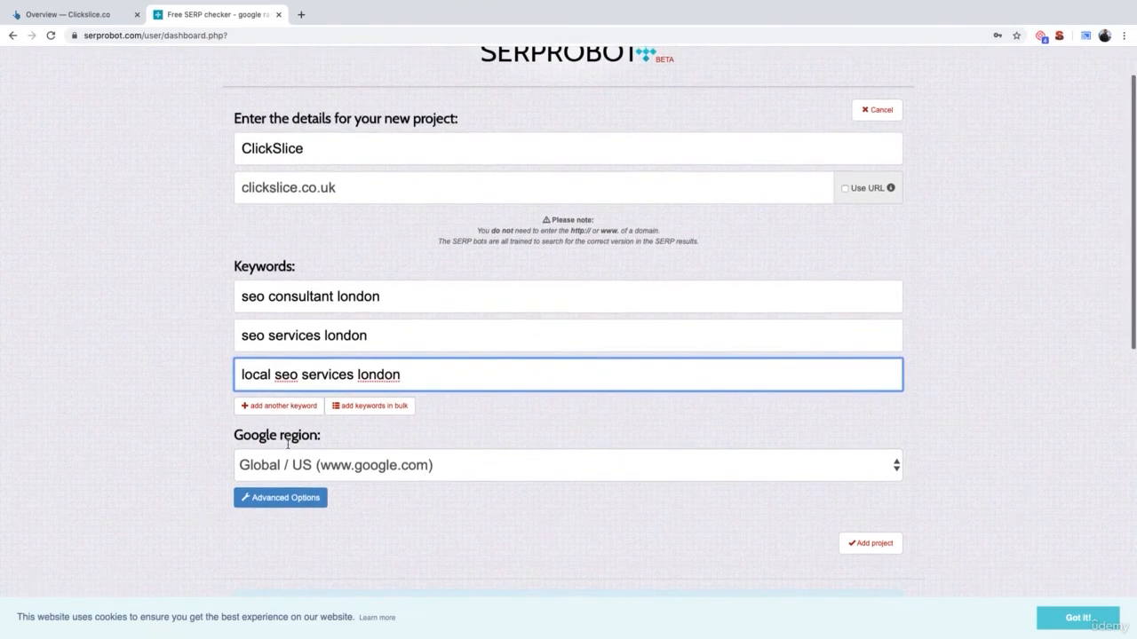
scroll(293, 442, down, 1)
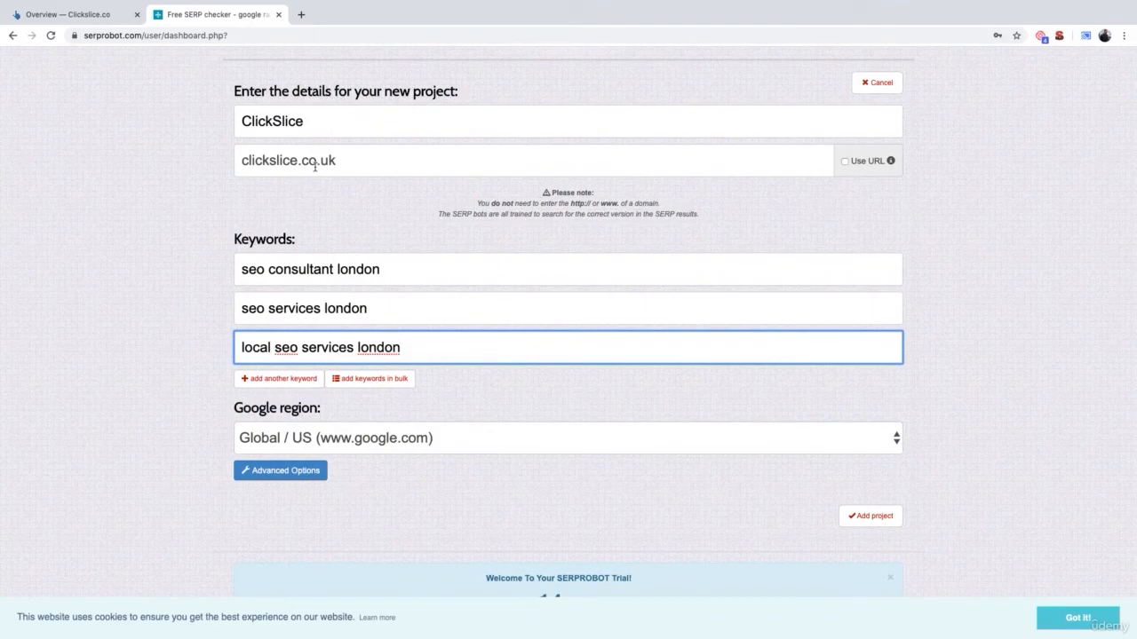
drag(301, 160, 334, 161)
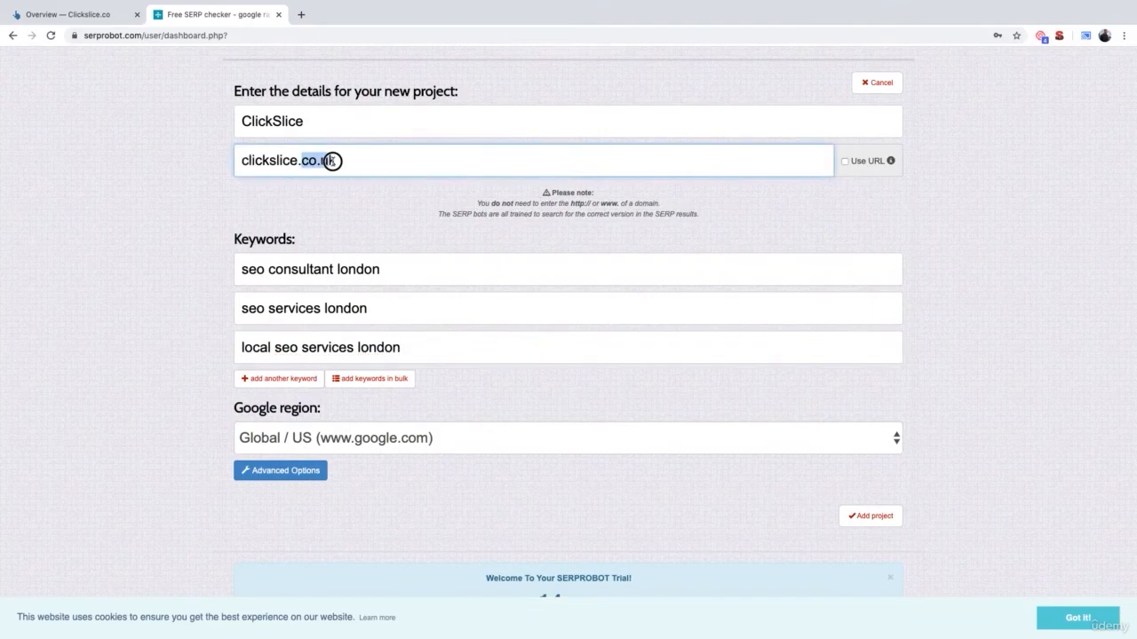
click(352, 437)
scroll(355, 508, down, 20)
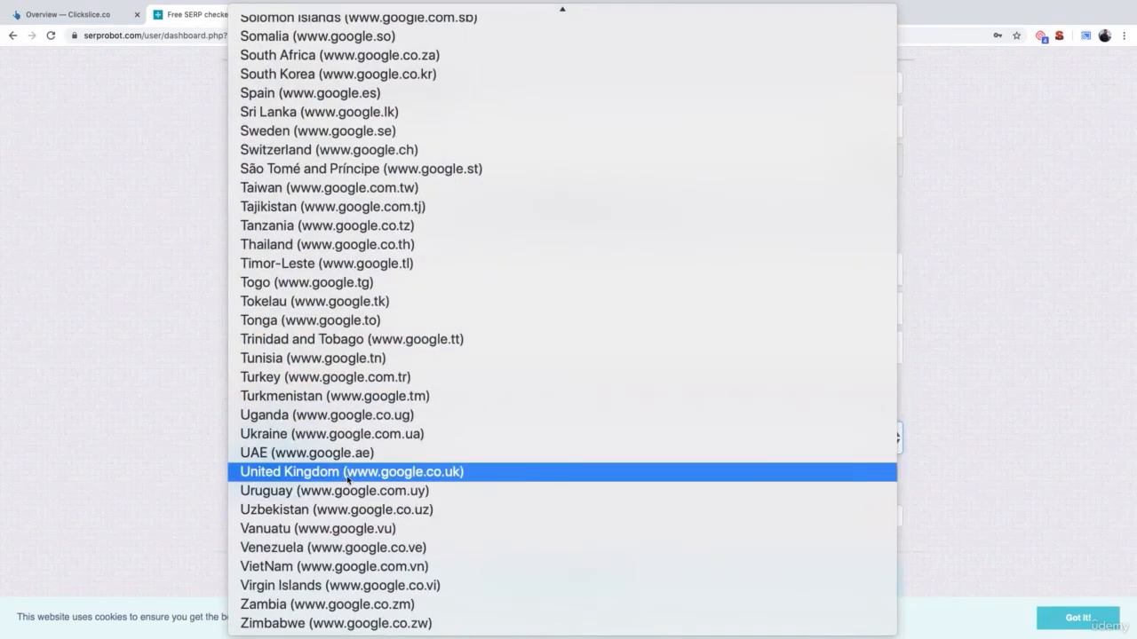
click(347, 477)
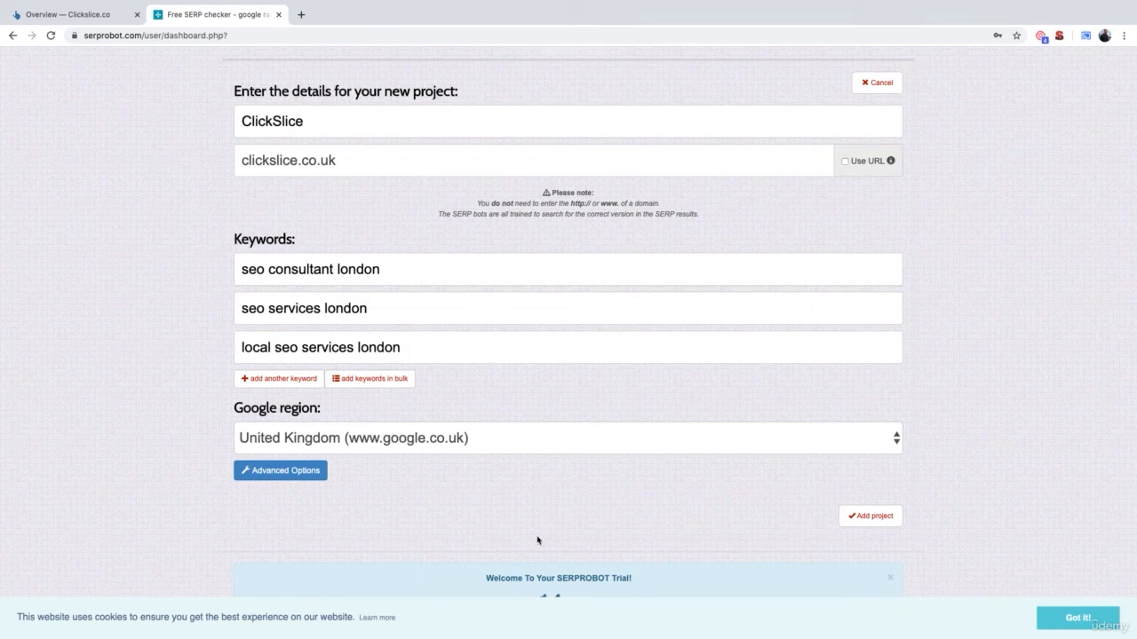
click(872, 519)
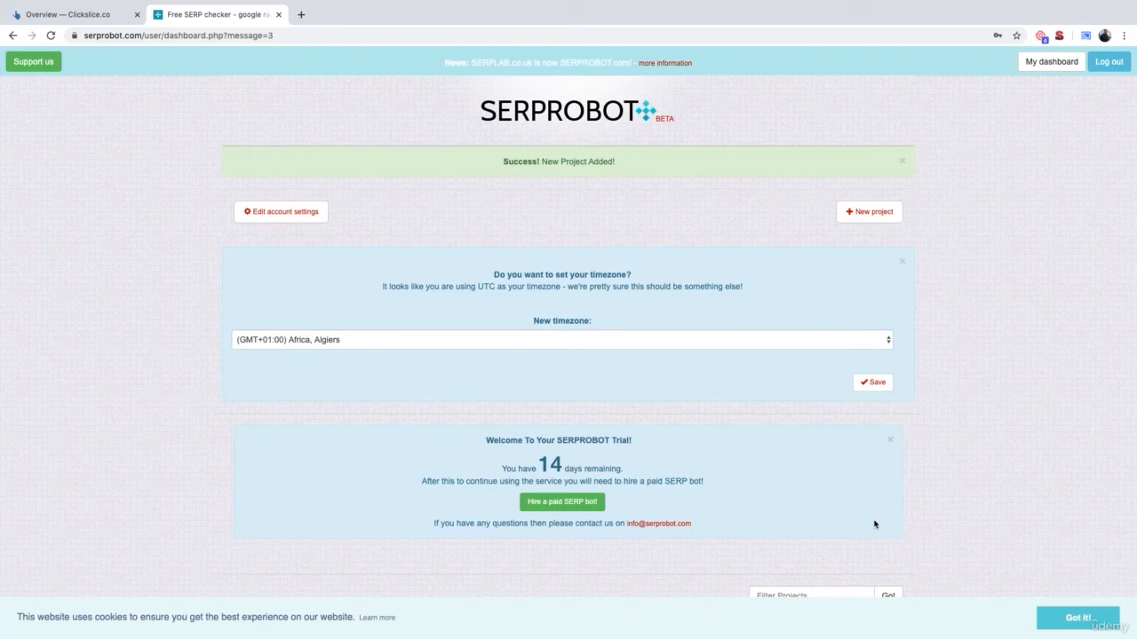
- Open the ClickSlice project from the dashboard and review its settings, summary figures and keyword positions
scroll(939, 531, down, 1)
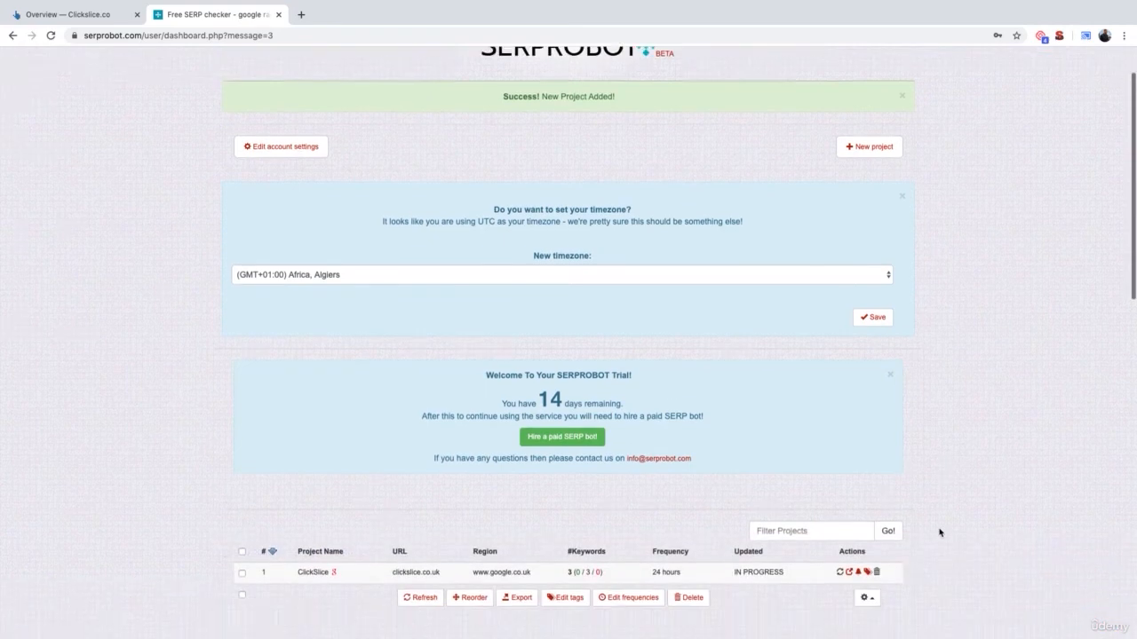
scroll(939, 531, down, 1)
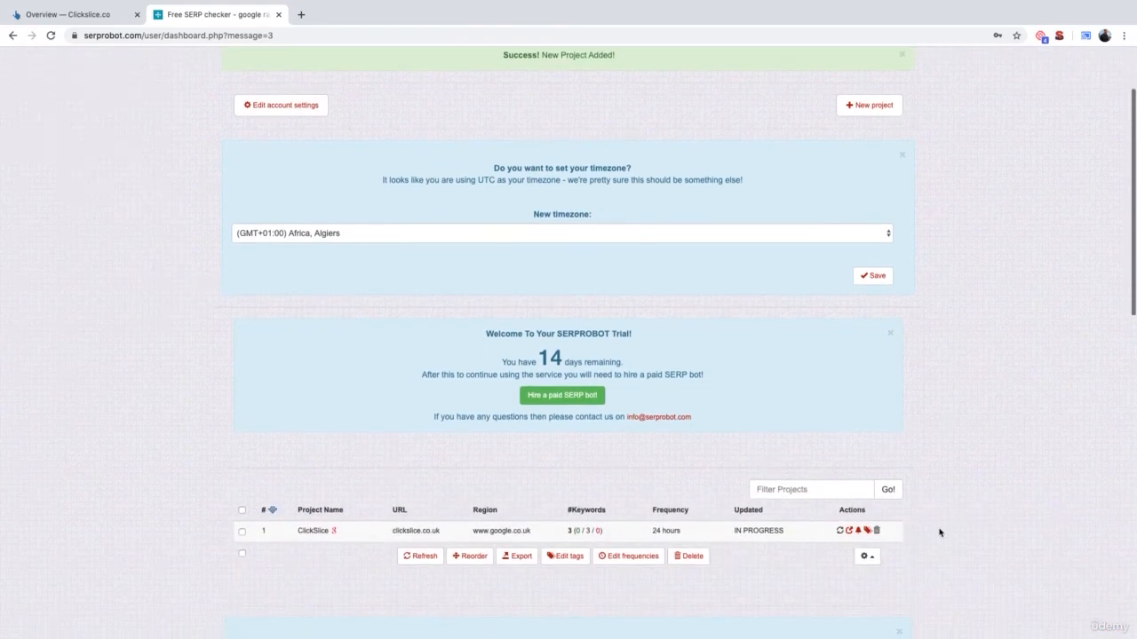
click(305, 531)
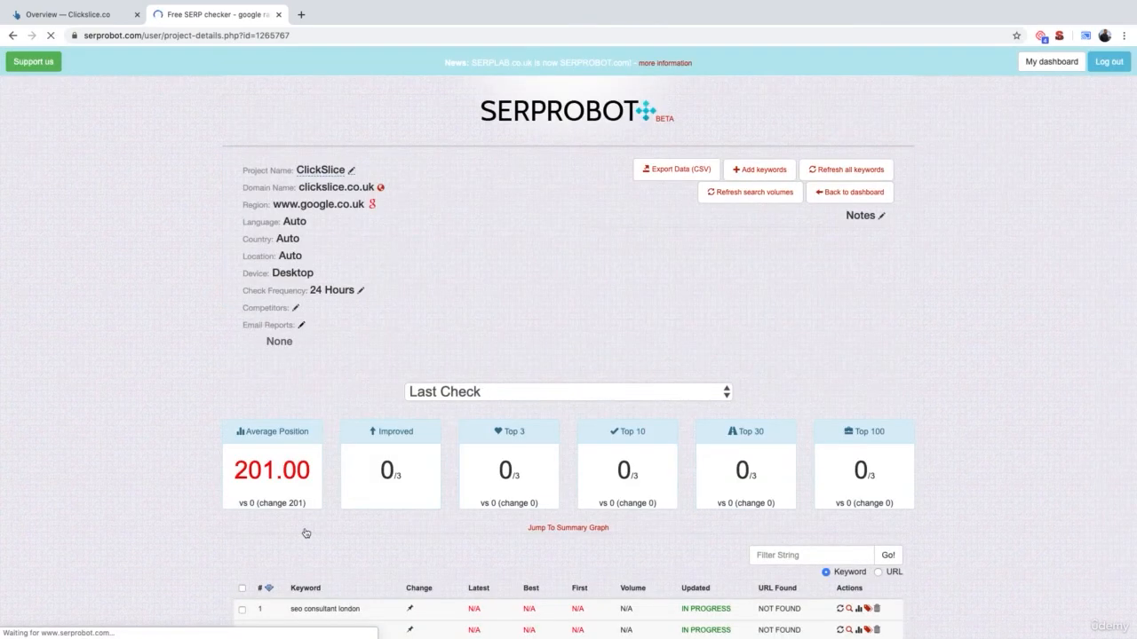
scroll(306, 533, down, 2)
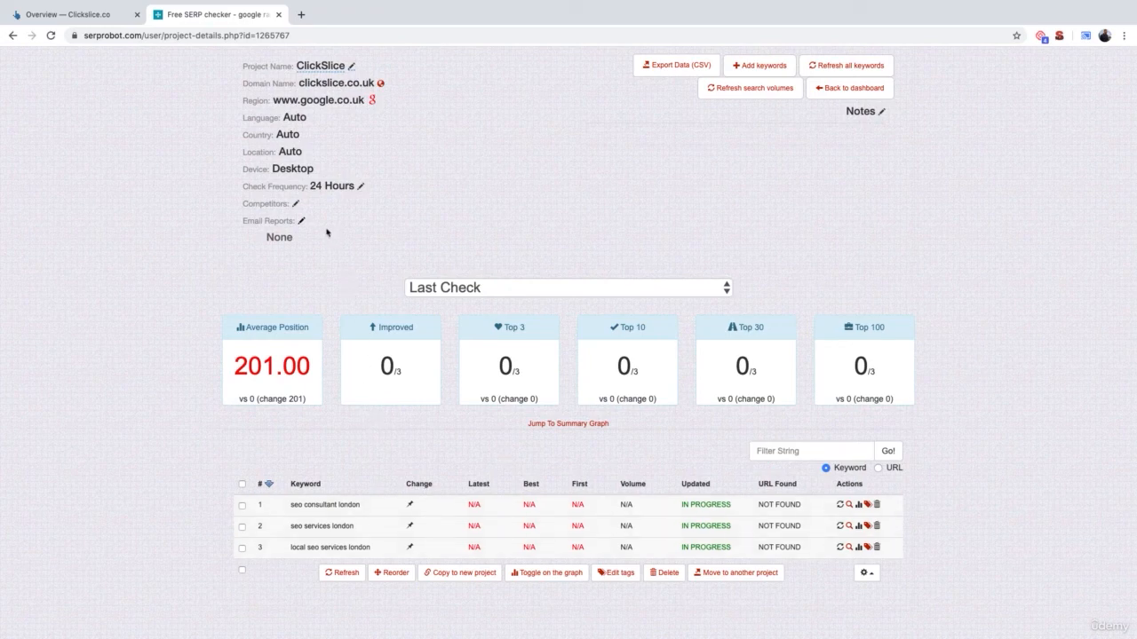
scroll(329, 234, up, 1)
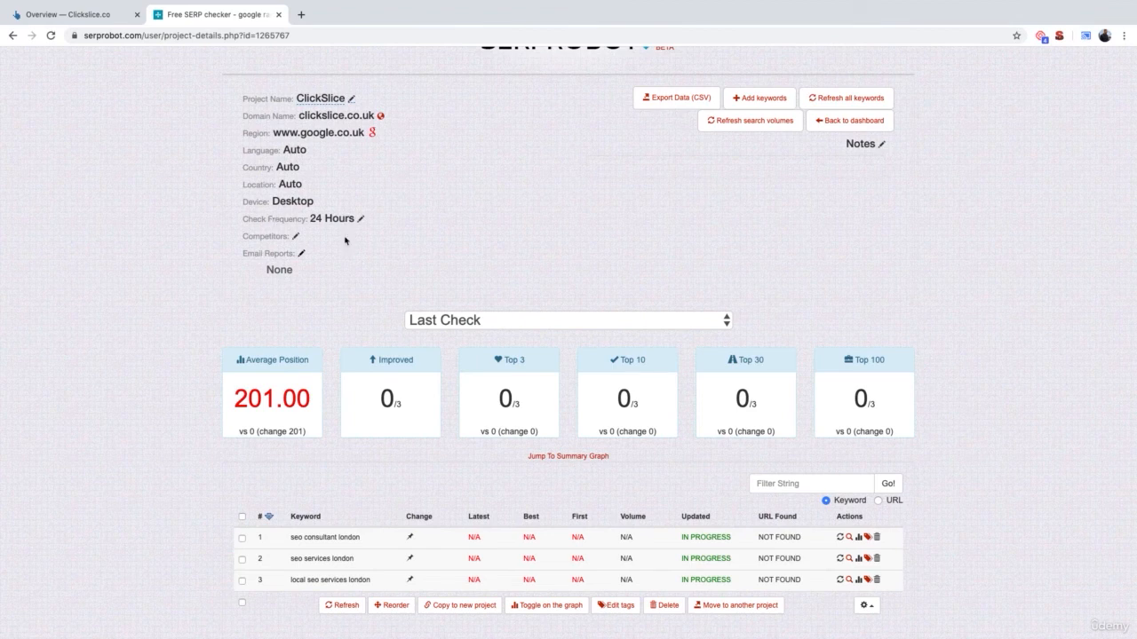
scroll(395, 314, down, 5)
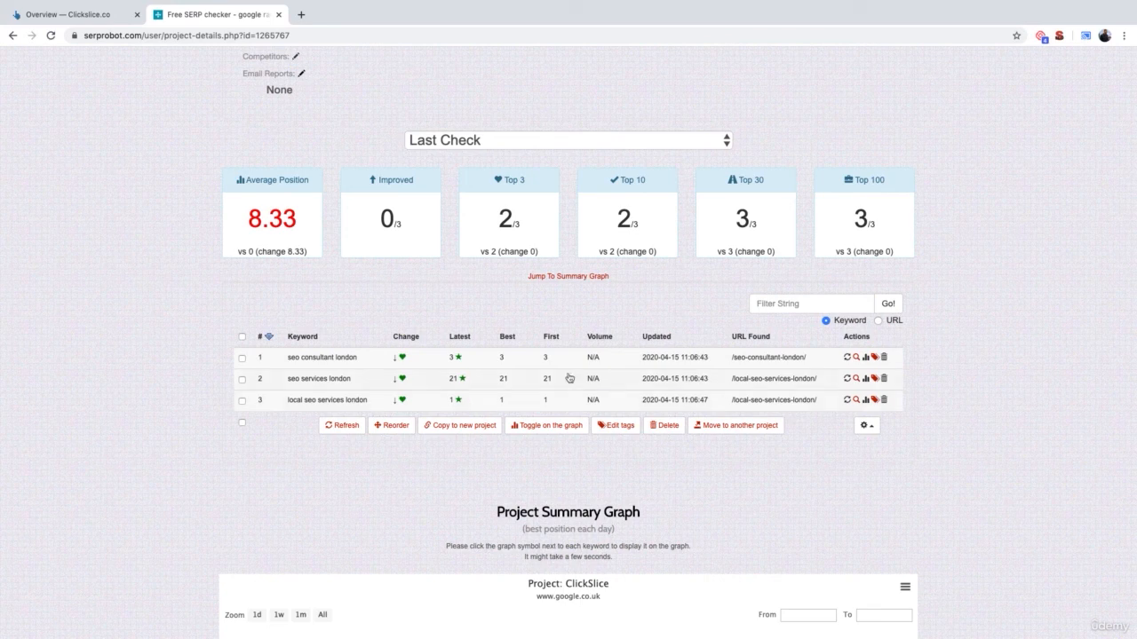
- Examine the last check summary and top-ranking pages for seo consultant london, and collapse the keyword's details
click(377, 362)
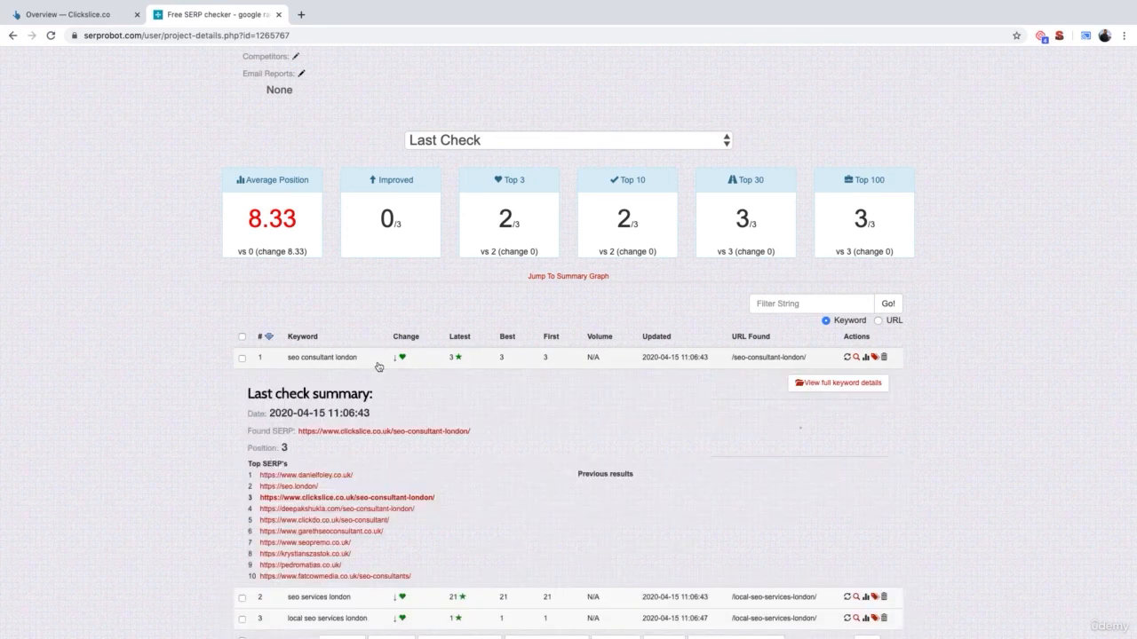
scroll(355, 373, down, 1)
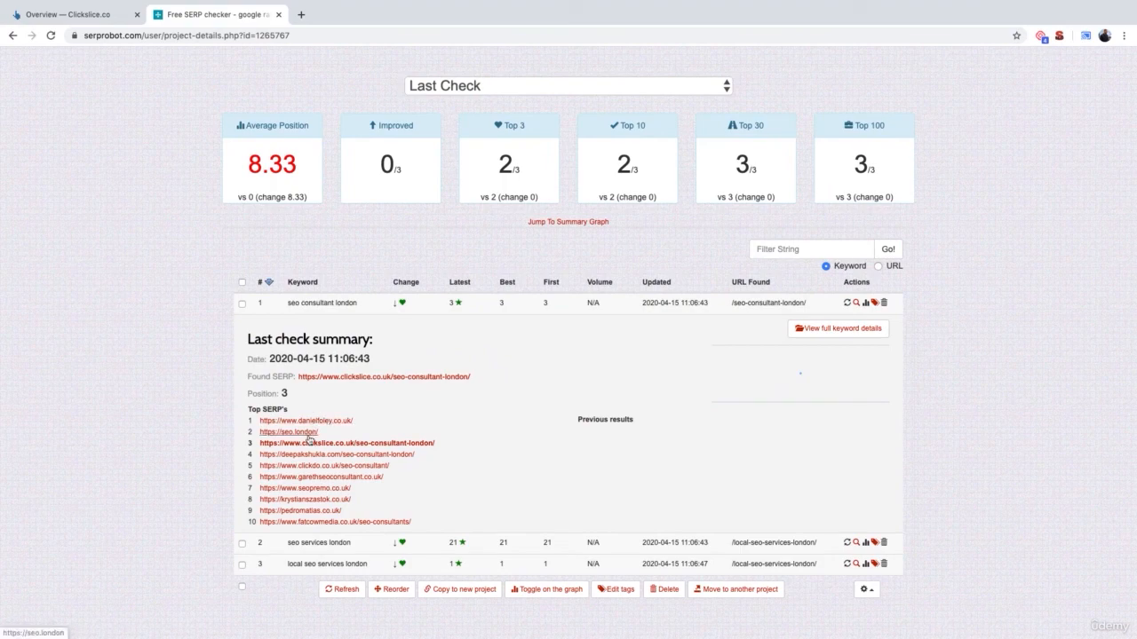
click(368, 305)
scroll(369, 318, up, 1)
scroll(369, 317, up, 5)
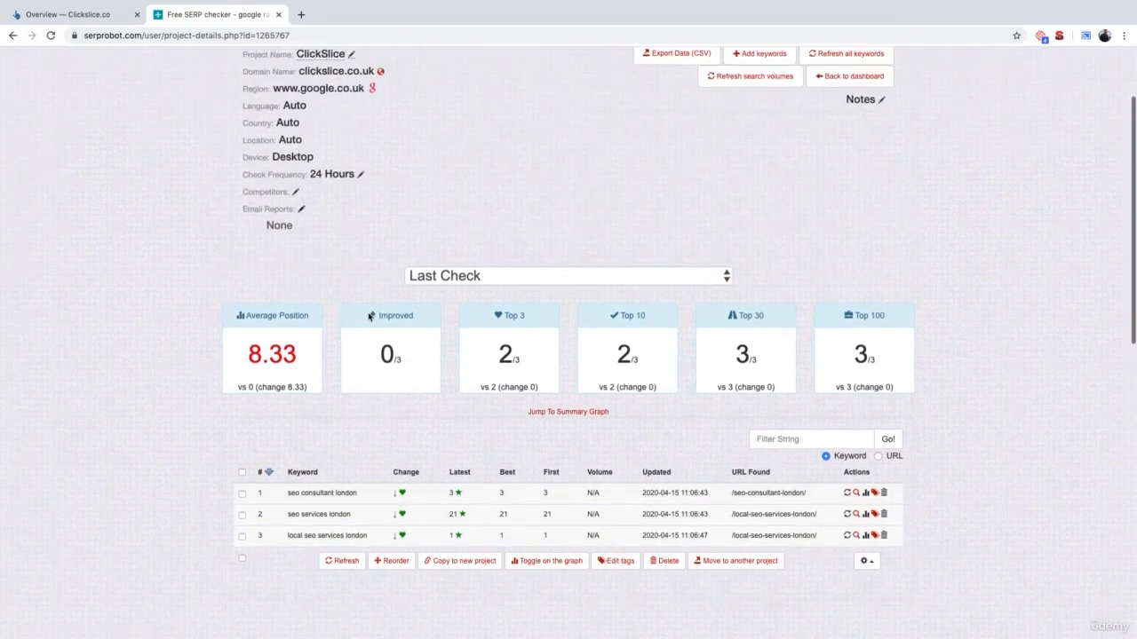